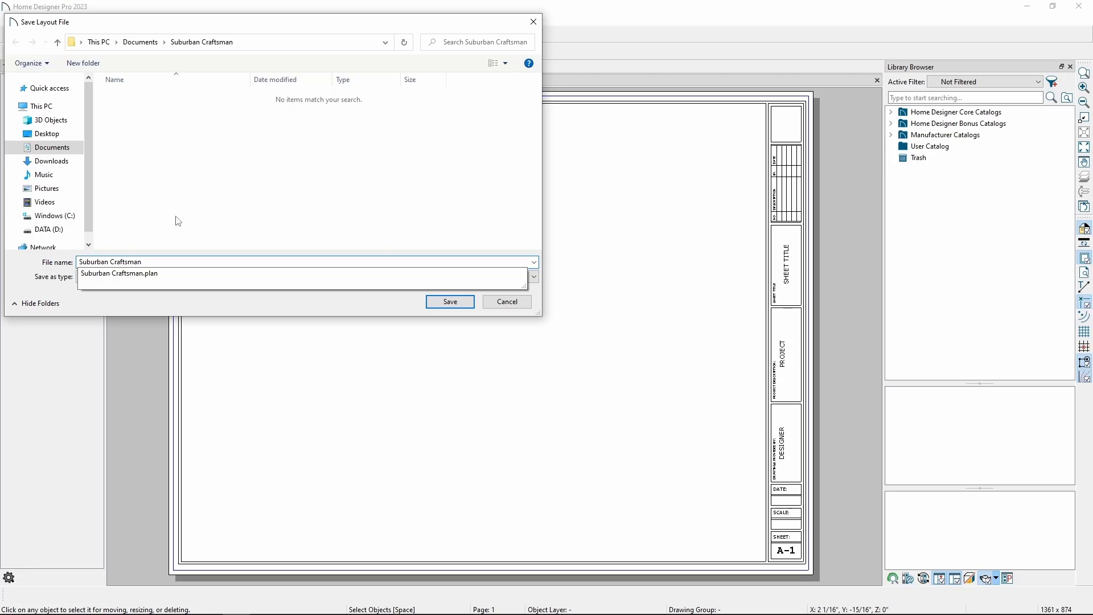
Save the layout file as Suburban Craftsman in the Suburban Craftsman documents folder
left_click(447, 307)
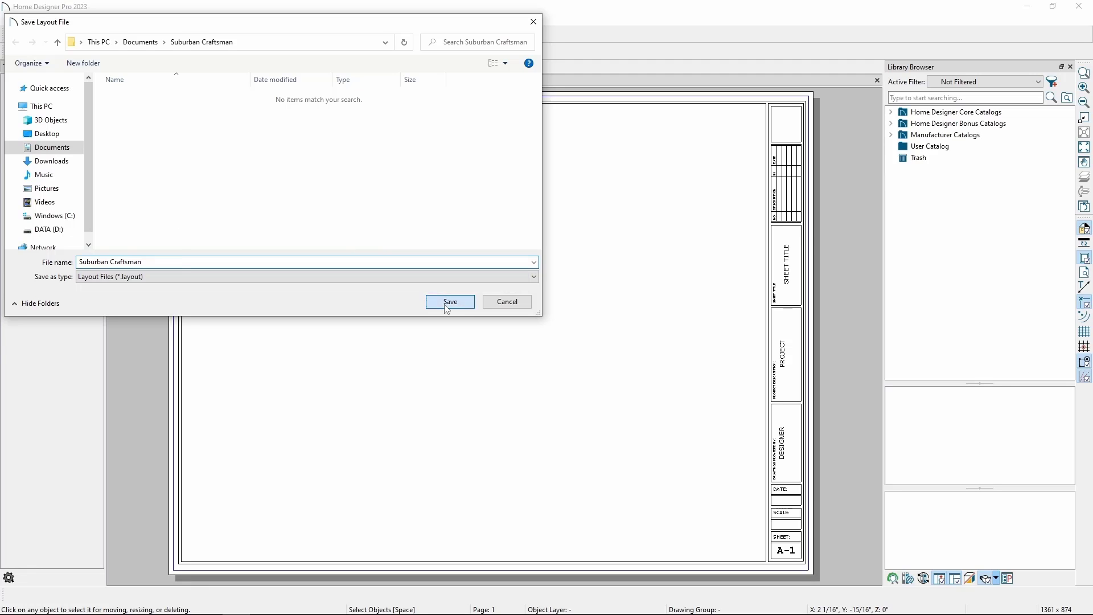
left_click(447, 307)
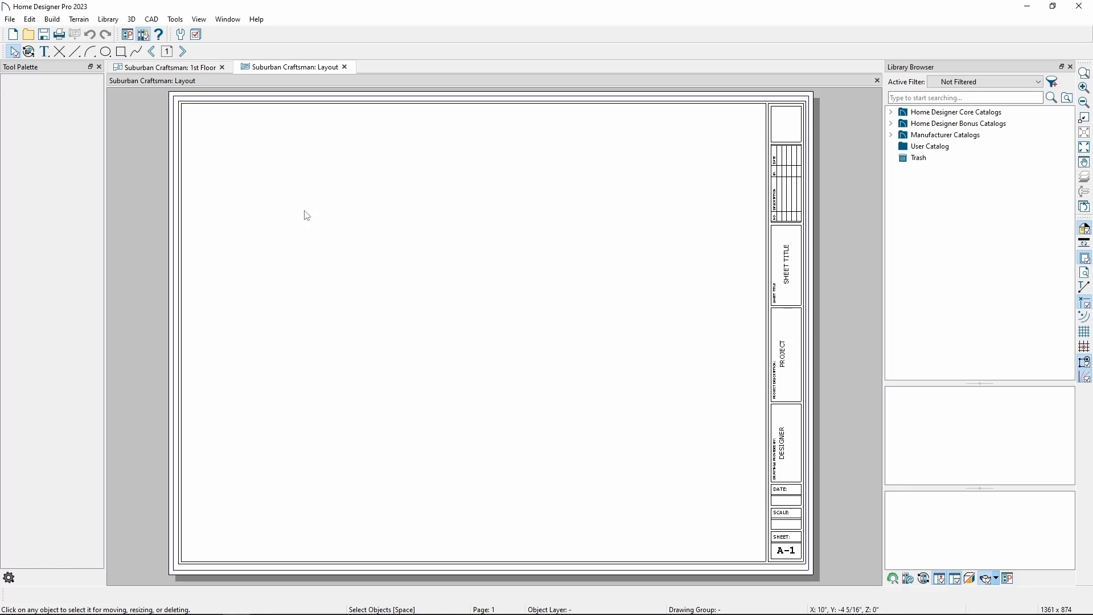
View layout page 2, return to page 1, and look over the available layout page commands
left_click(184, 55)
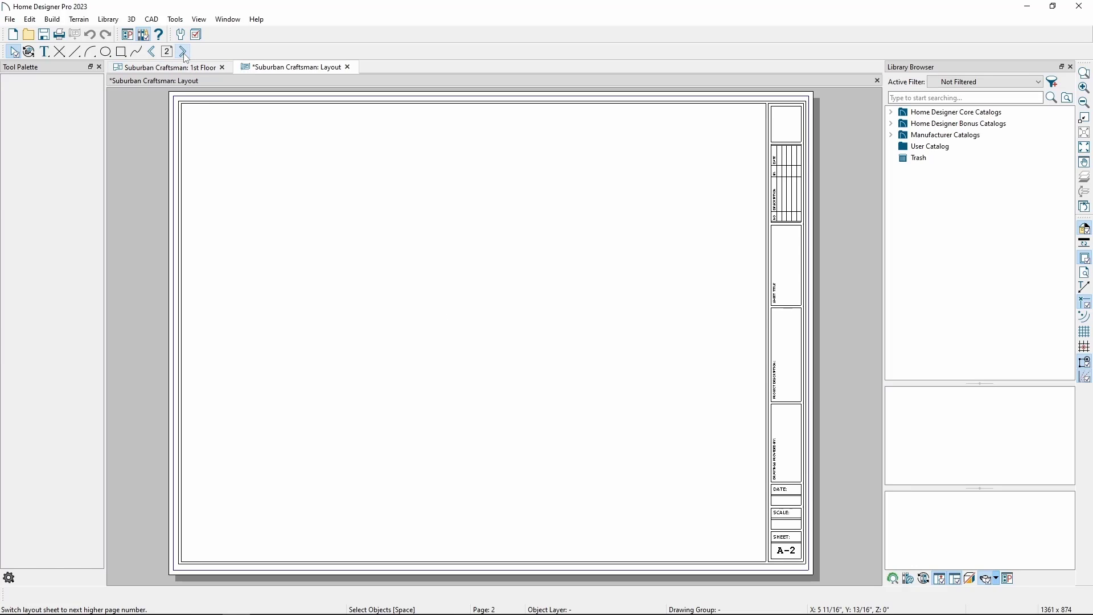
left_click(153, 53)
left_click(153, 51)
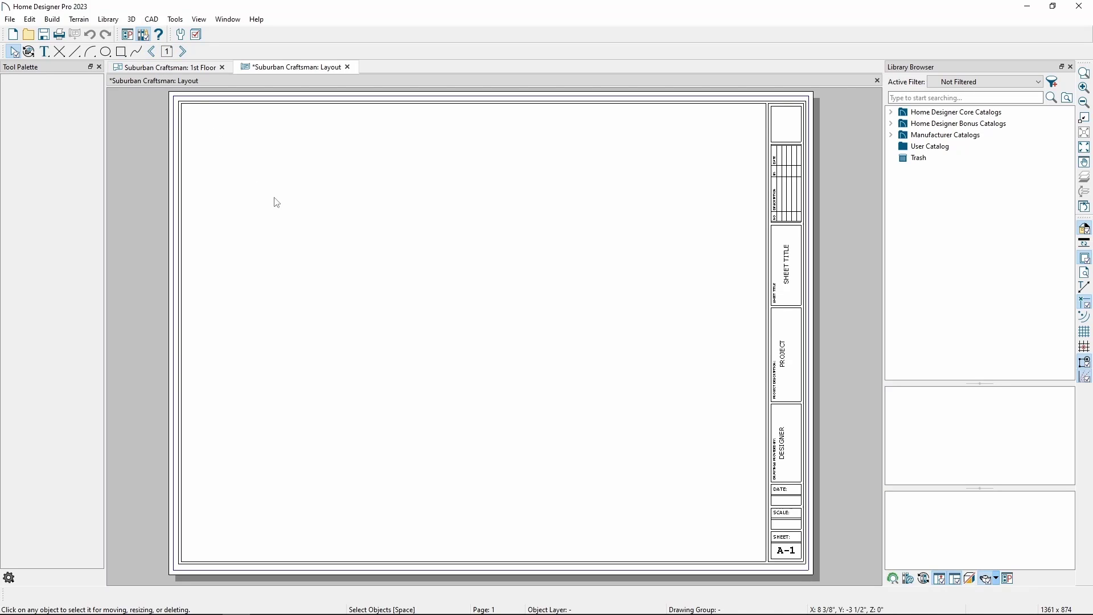
left_click(176, 20)
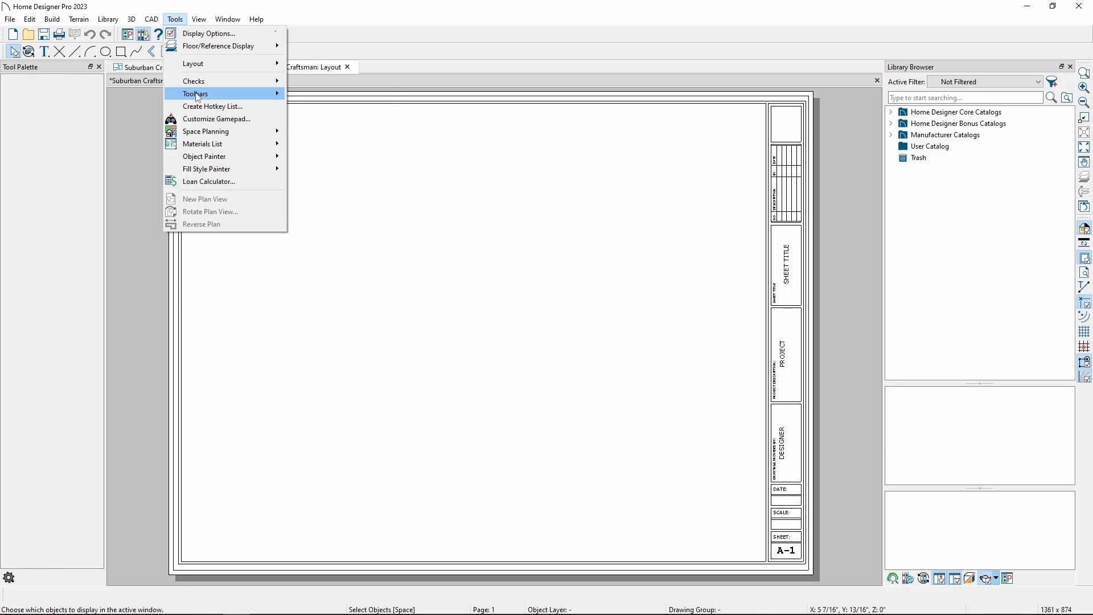
mouse_move(221, 64)
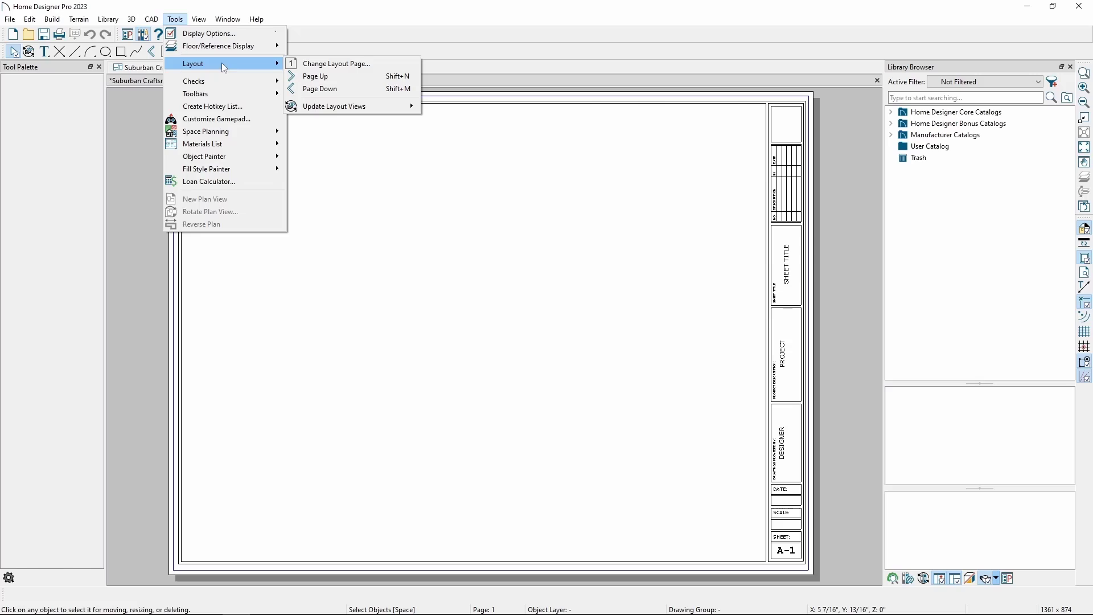
left_click(329, 53)
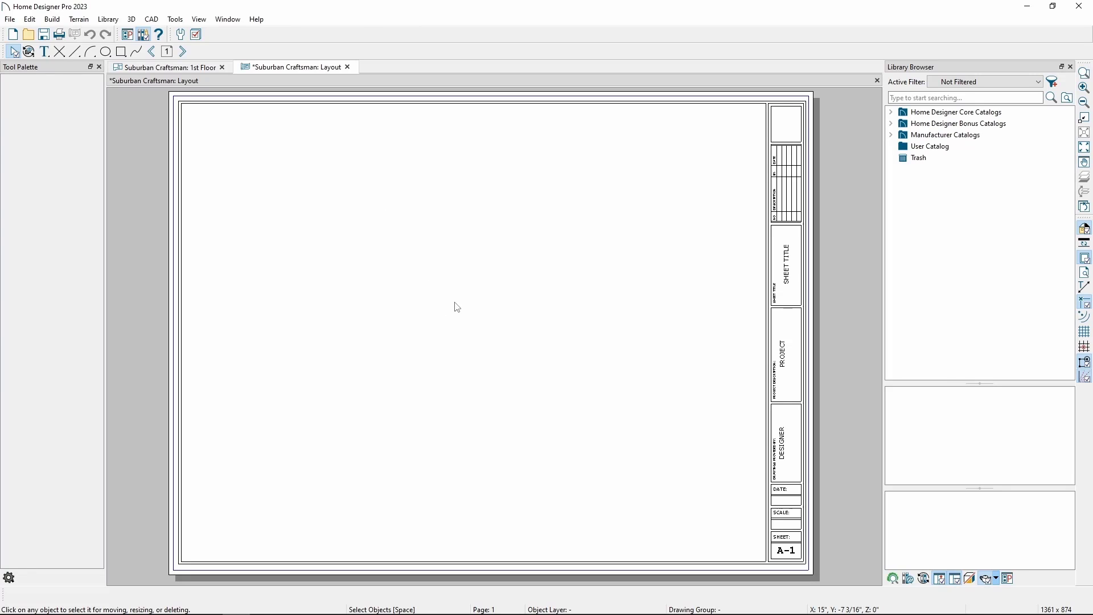
Set the layout's drawing sheet size to Tabloid (11" x 17") in the Drawing Sheet Setup
left_click(9, 20)
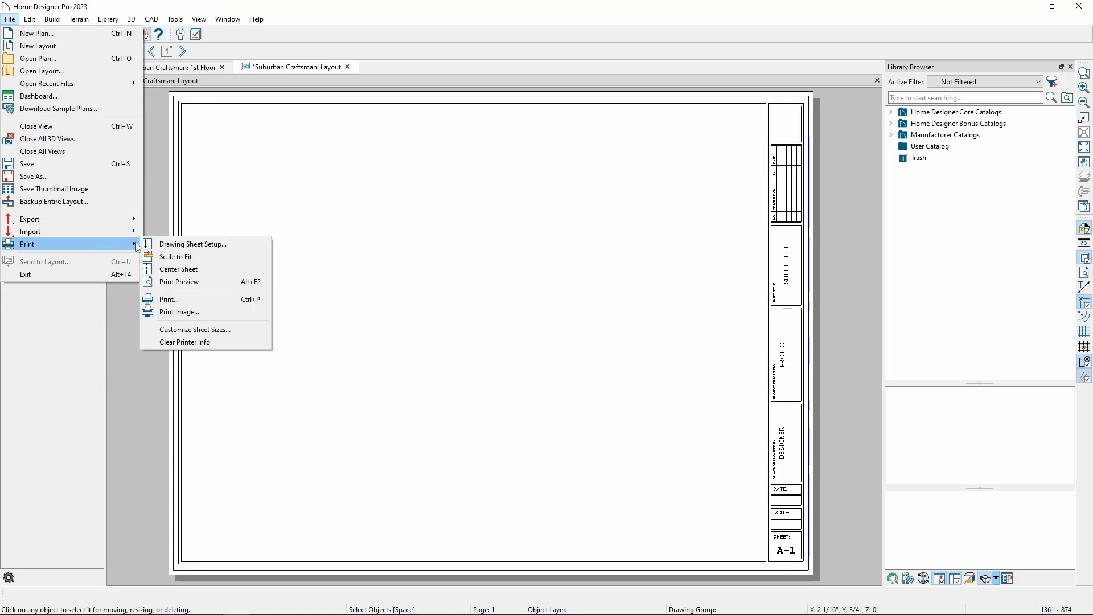
left_click(156, 243)
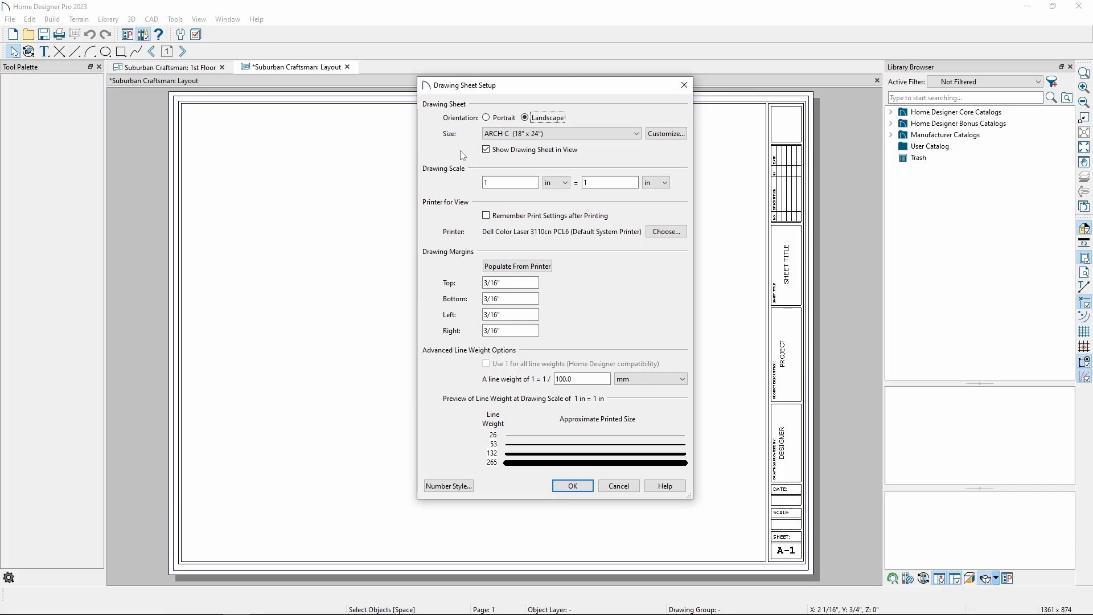
left_click(507, 137)
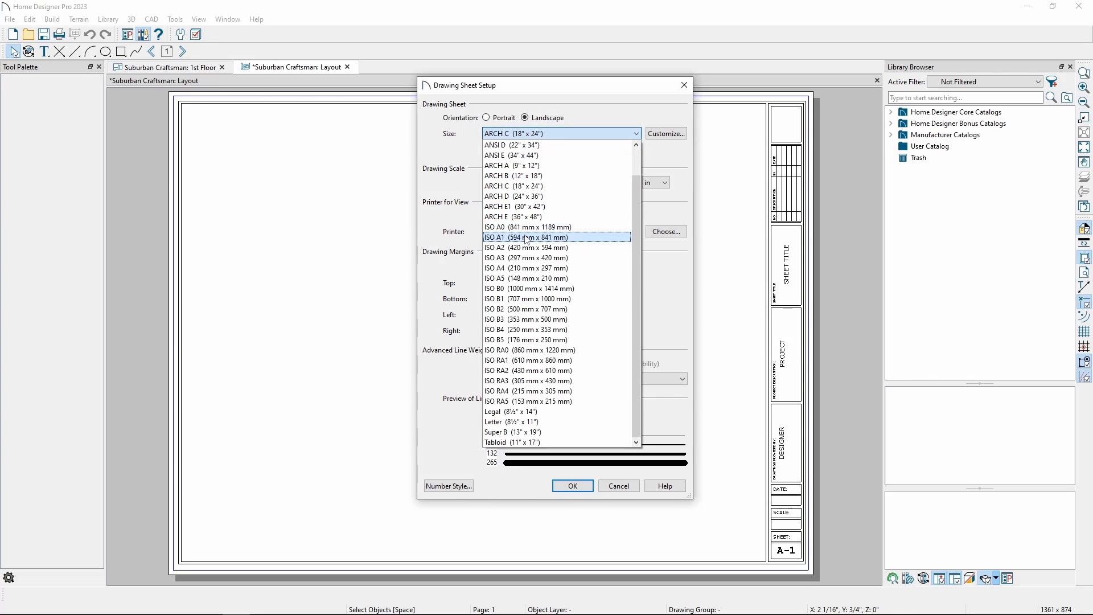
left_click(515, 443)
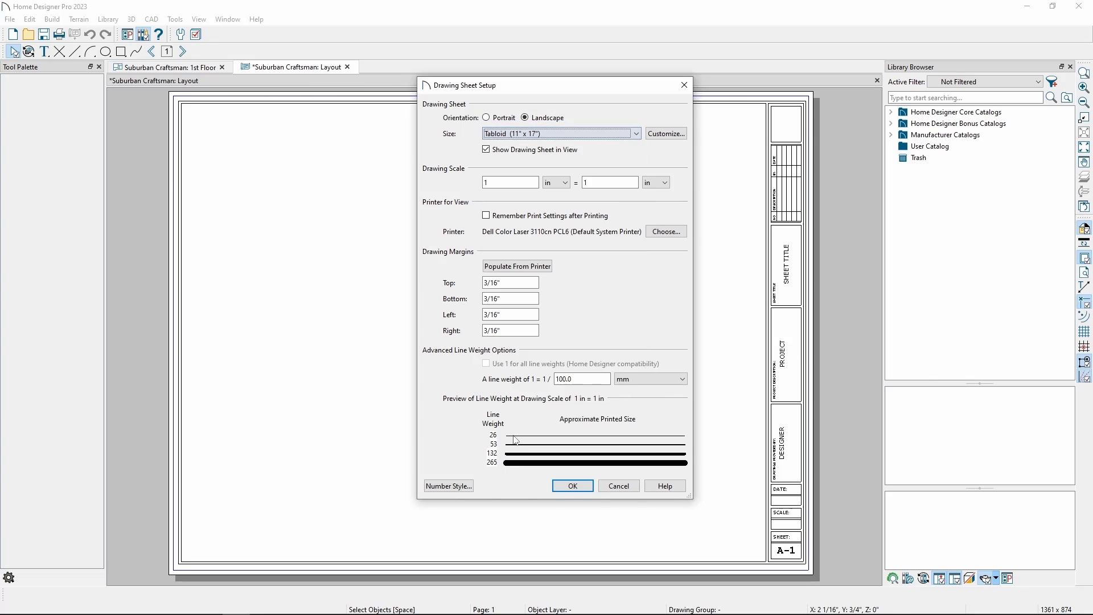
left_click(574, 487)
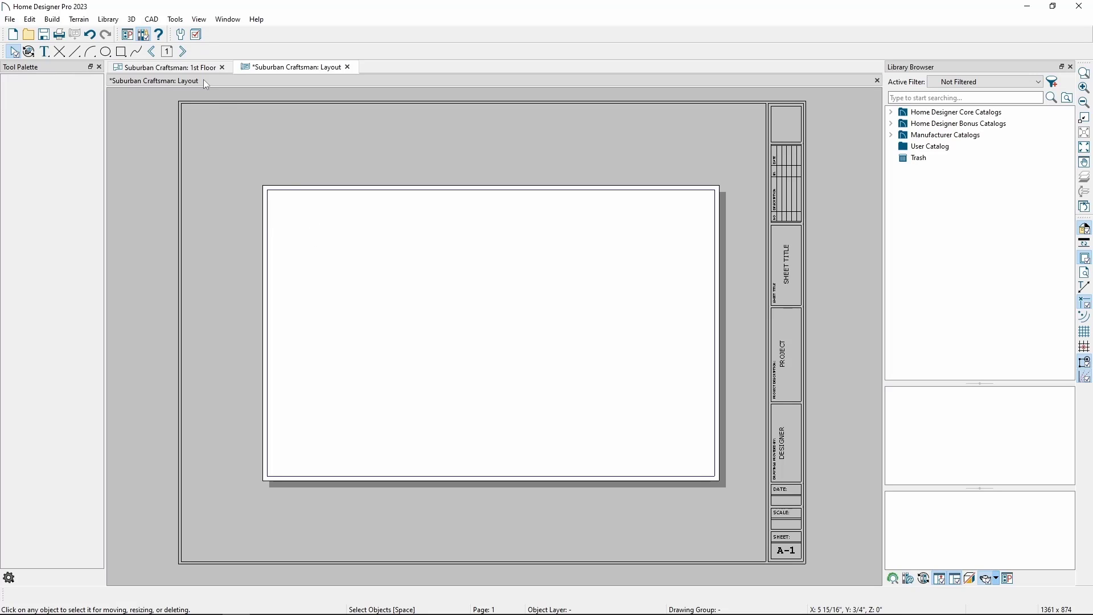
Check the drawing sheet on layout pages 2 and 3, and return to page 1
left_click(184, 52)
left_click(184, 54)
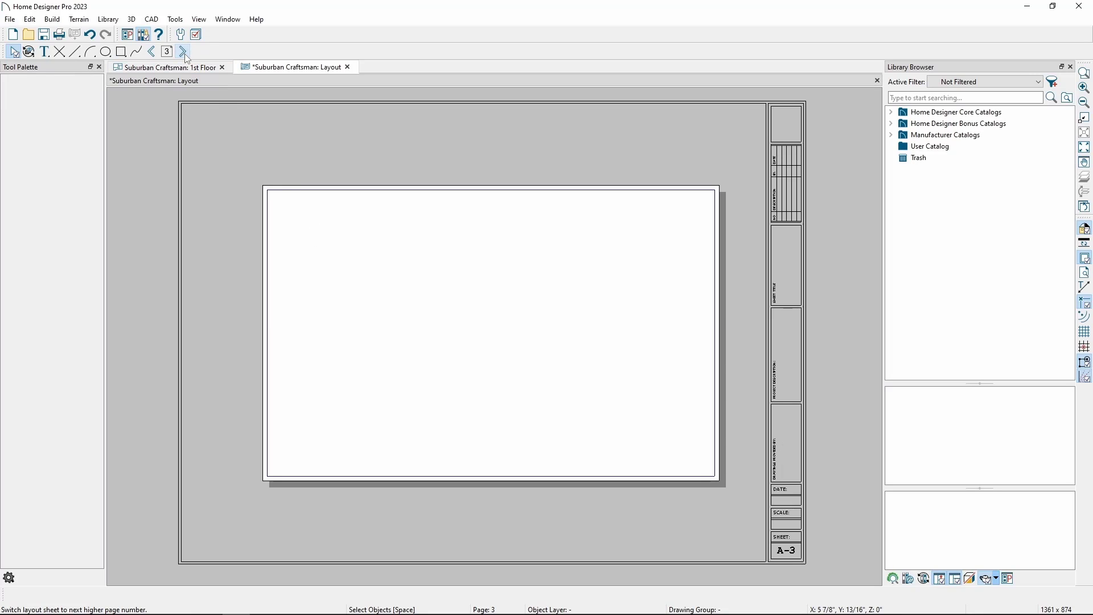
left_click(154, 53)
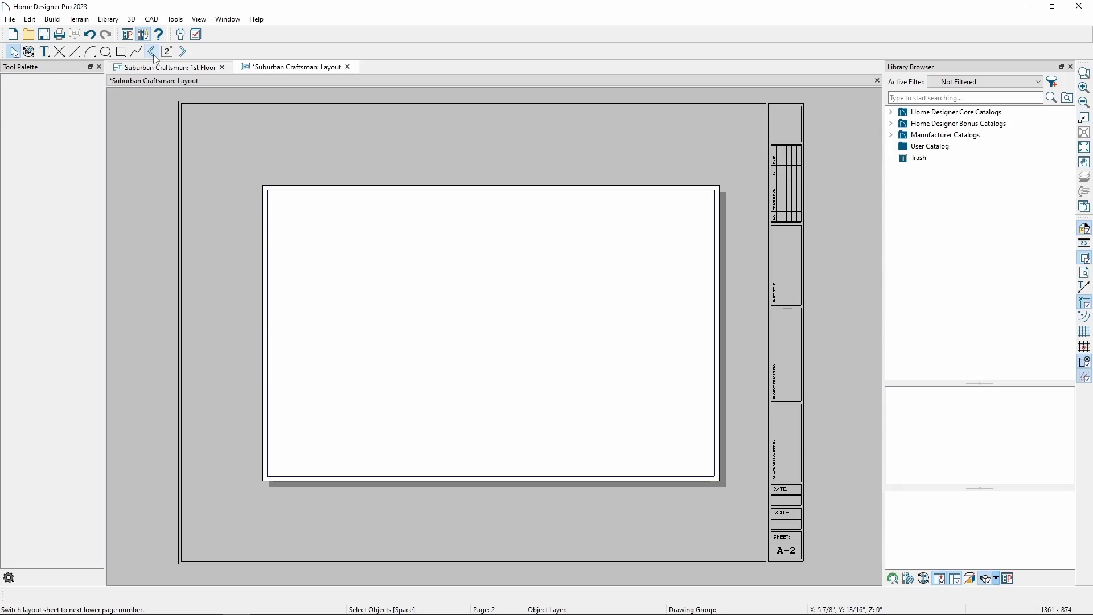
left_click(153, 55)
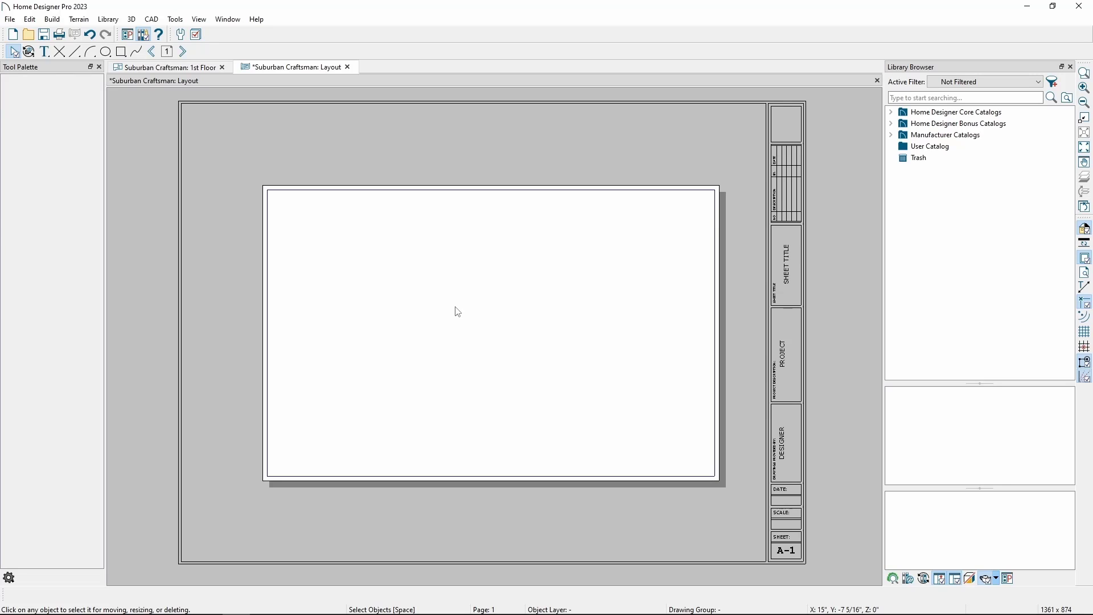
Turn off Show Drawing Sheet in View in the layout's Drawing Sheet Setup
key("ctrl+z")
left_click(10, 18)
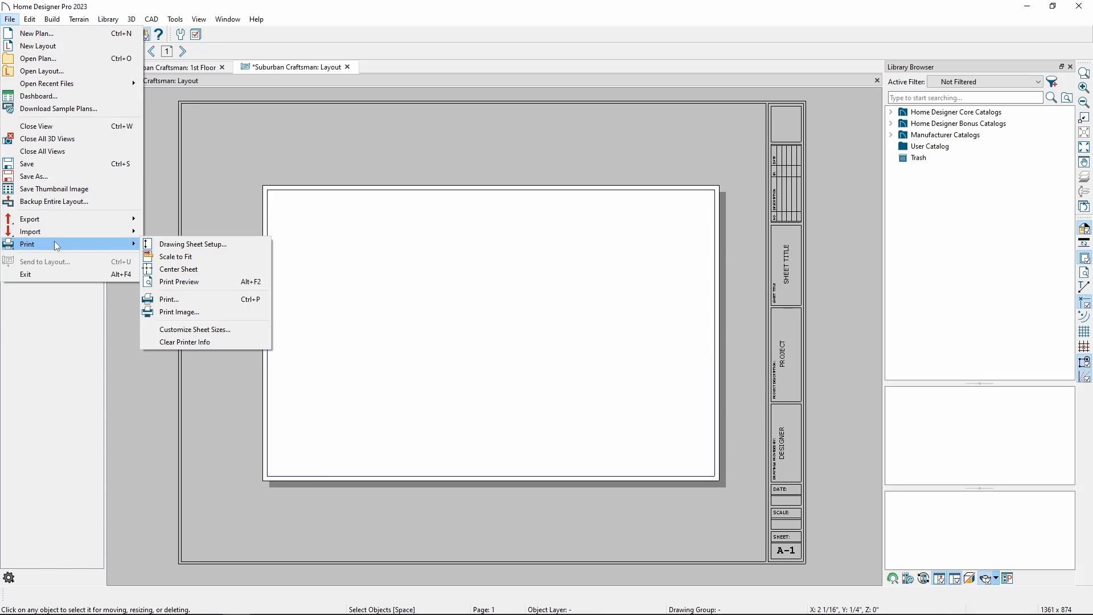
left_click(162, 249)
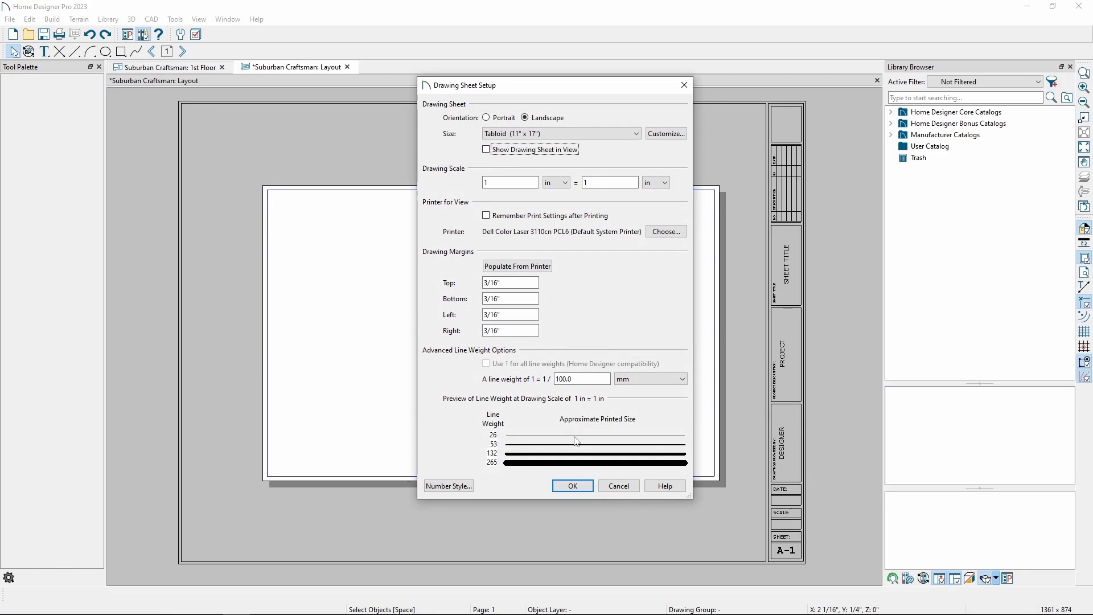
left_click(573, 486)
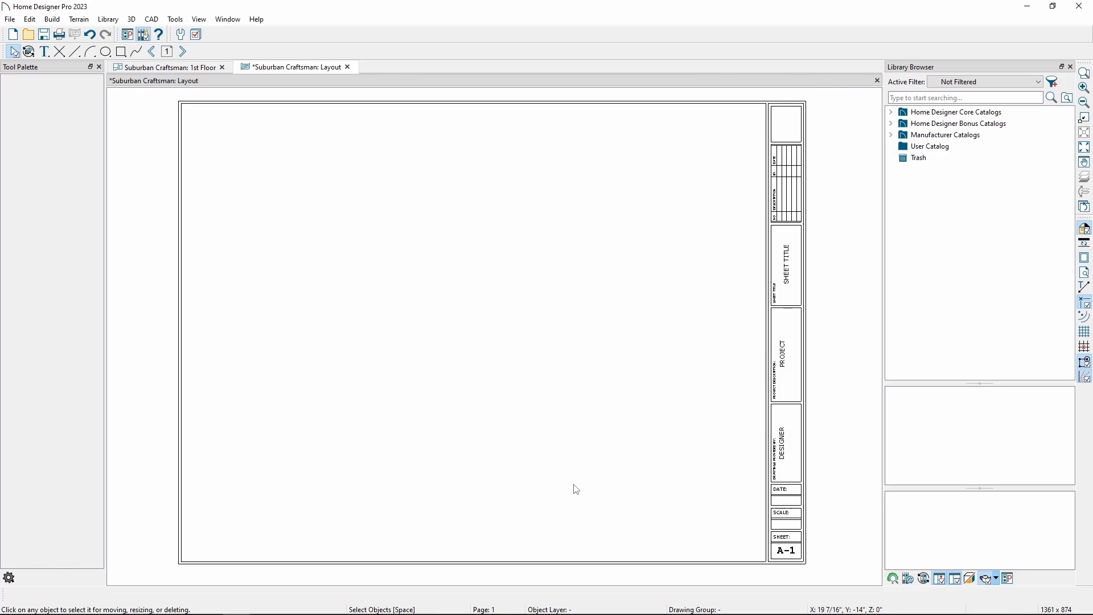
Set the drawing sheet size to ARCH C (18" x 24") and turn on Show Drawing Sheet in View
left_click(10, 19)
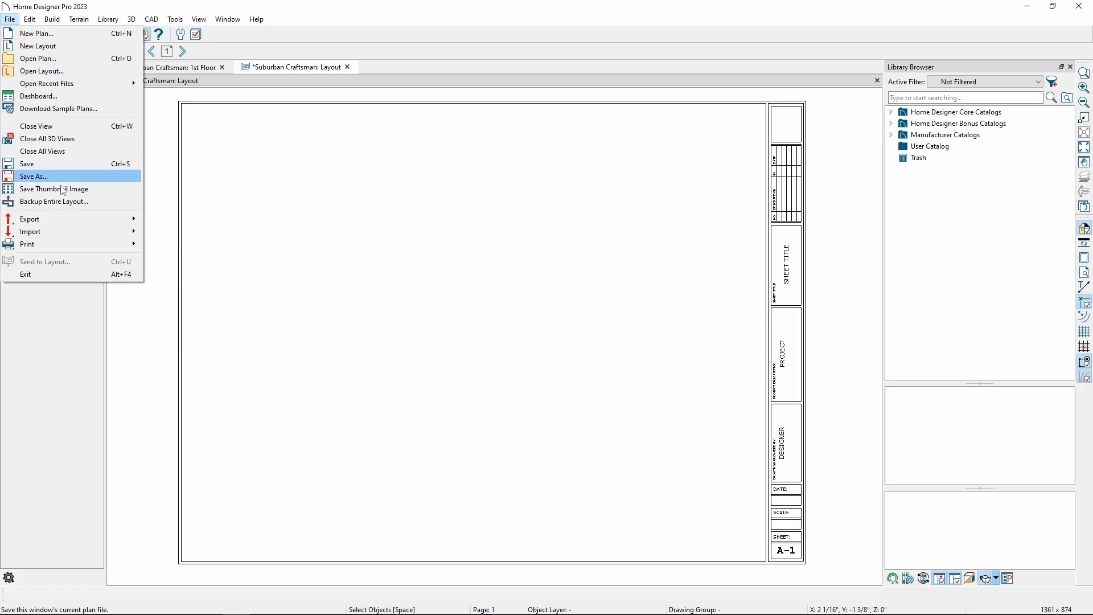
left_click(161, 244)
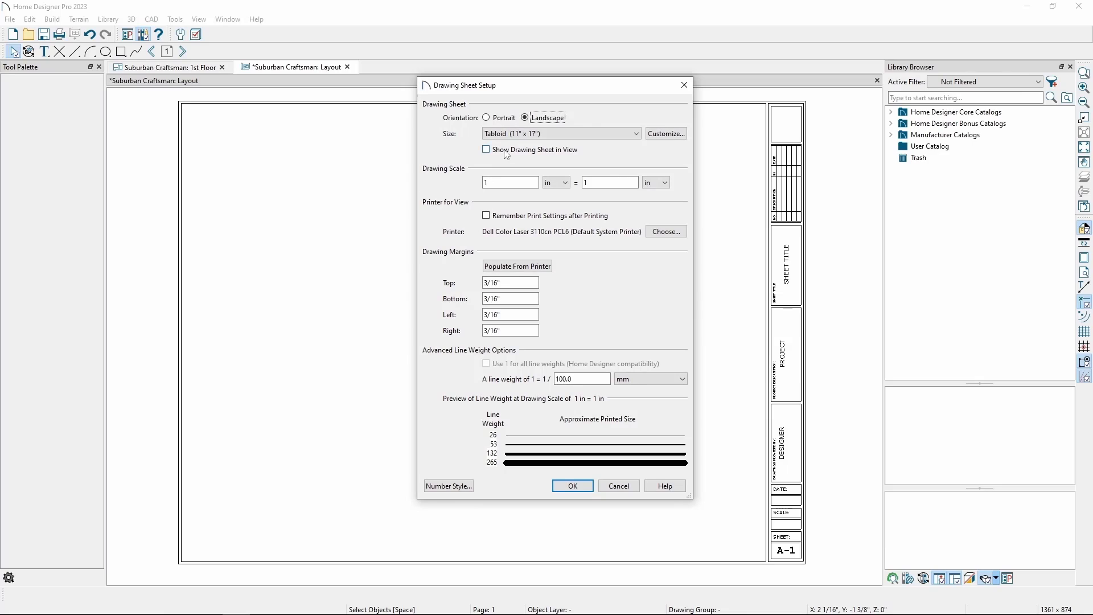
left_click(507, 134)
scroll(536, 195, "up", 1)
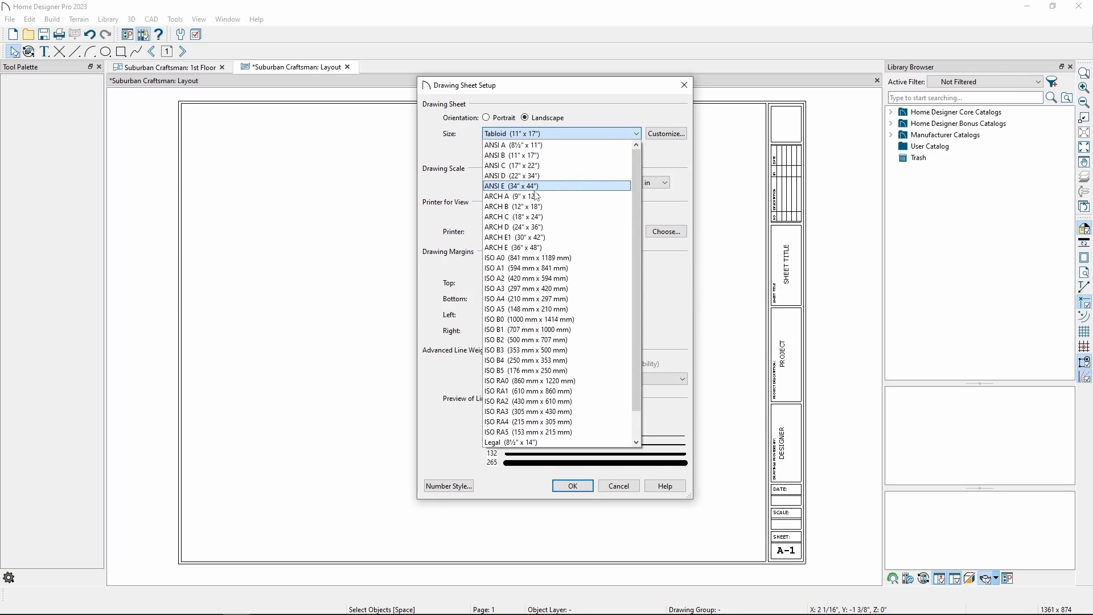
left_click(521, 217)
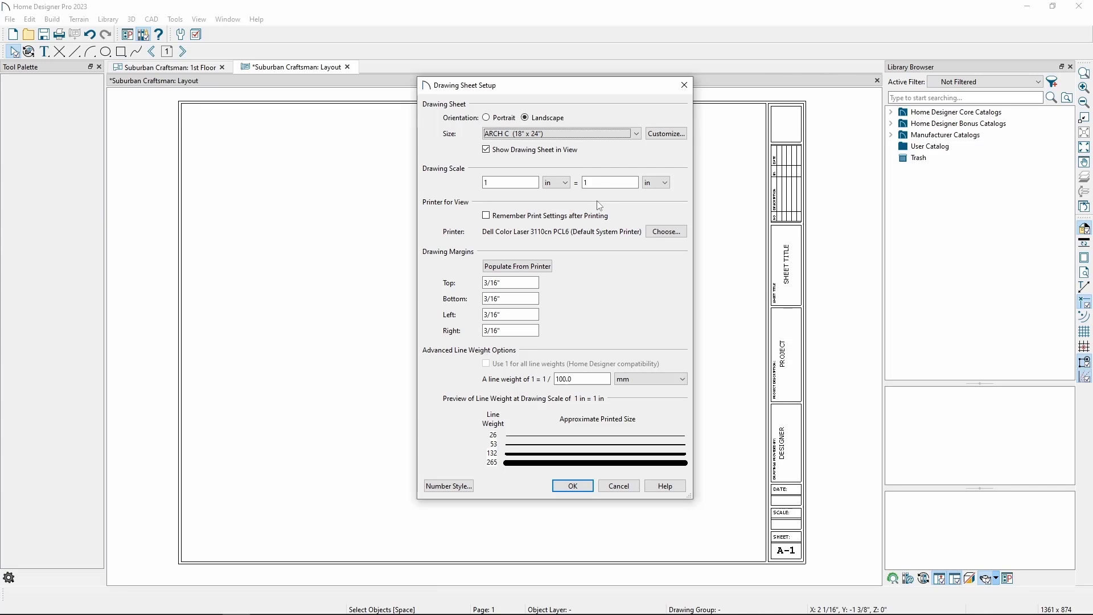
Toggle Remember Print Settings after Printing on and off, and set the view's default printer to Chief Architect Save As PDF
left_click(488, 217)
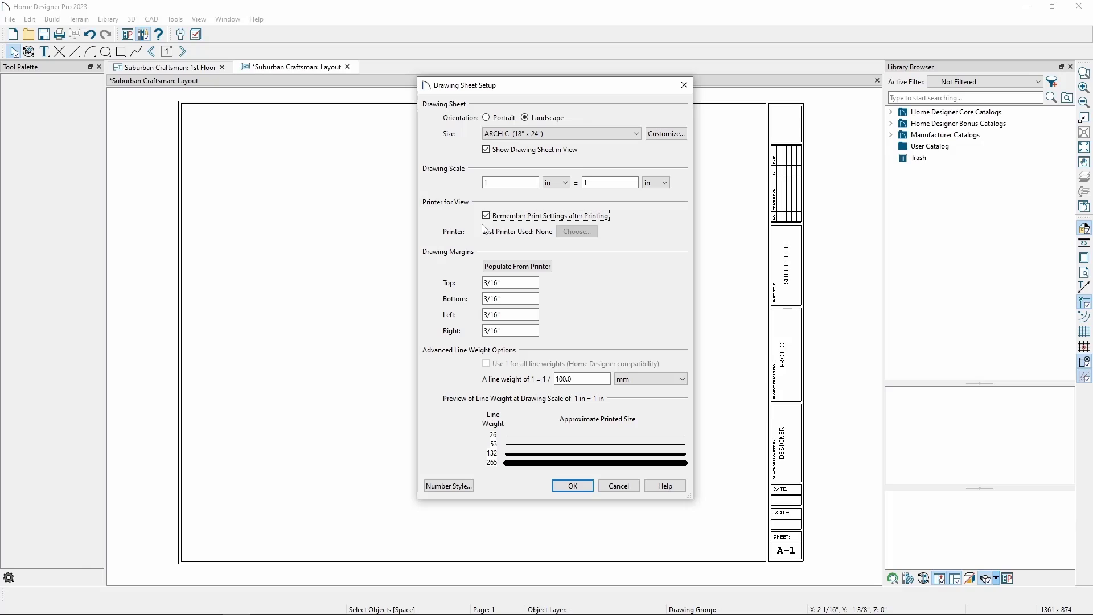
left_click(487, 216)
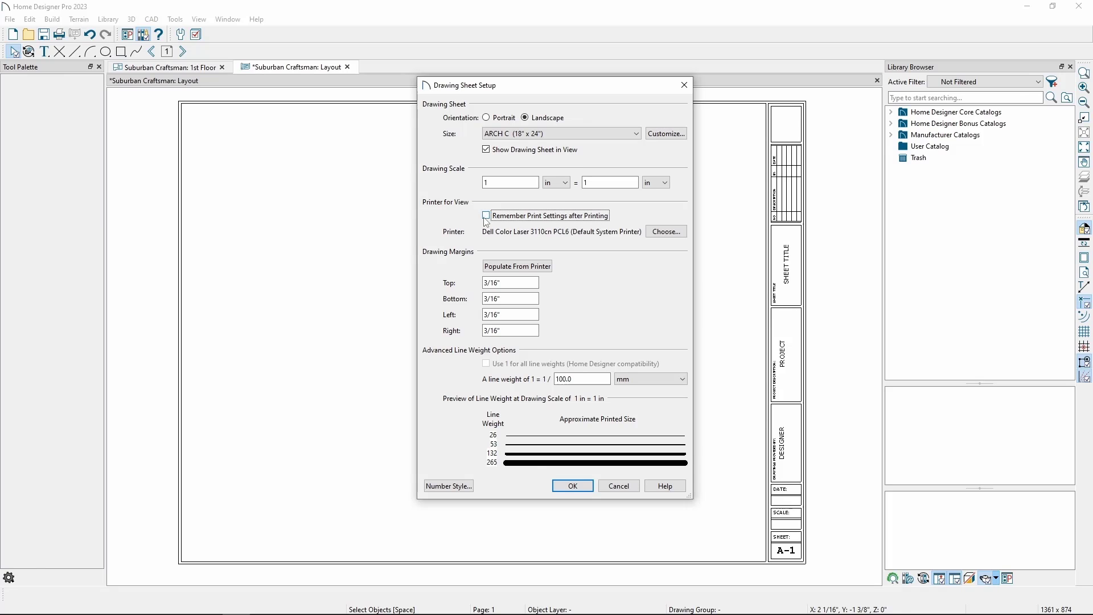
left_click(655, 236)
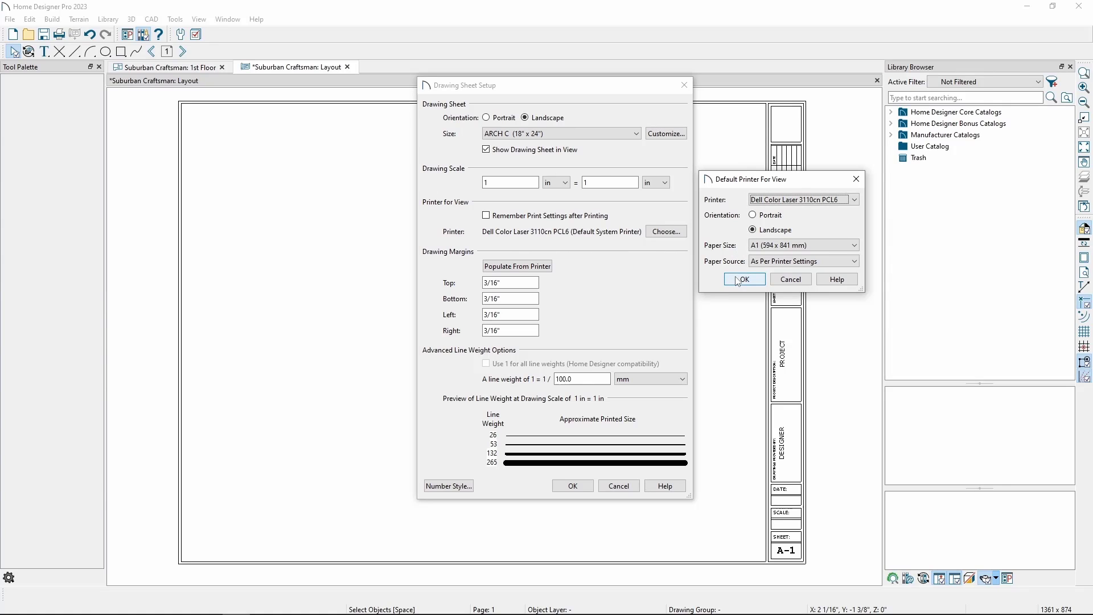
left_click(763, 199)
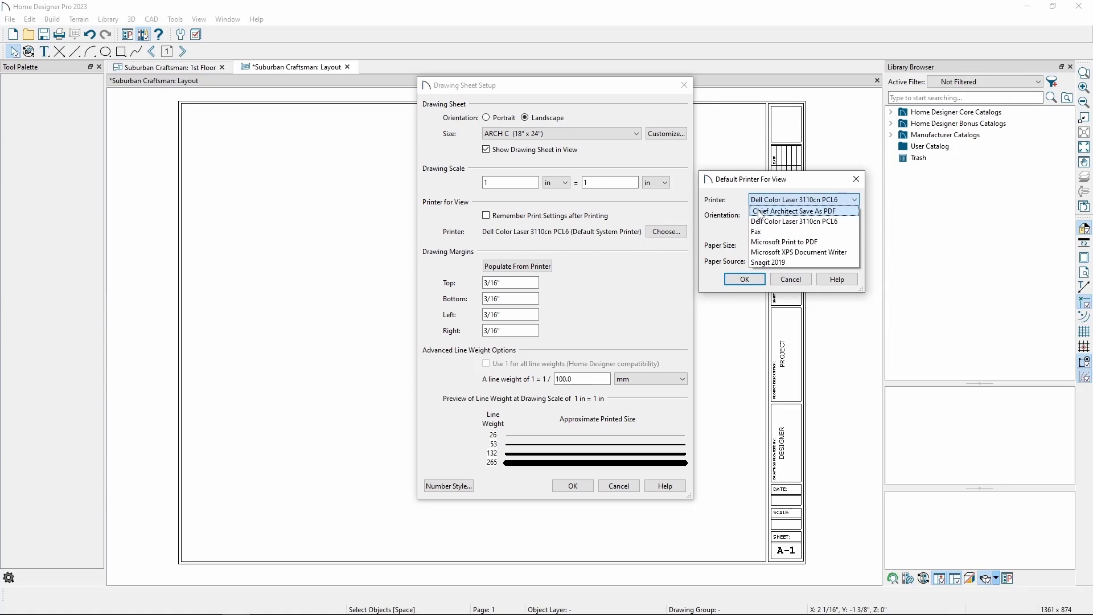
left_click(761, 212)
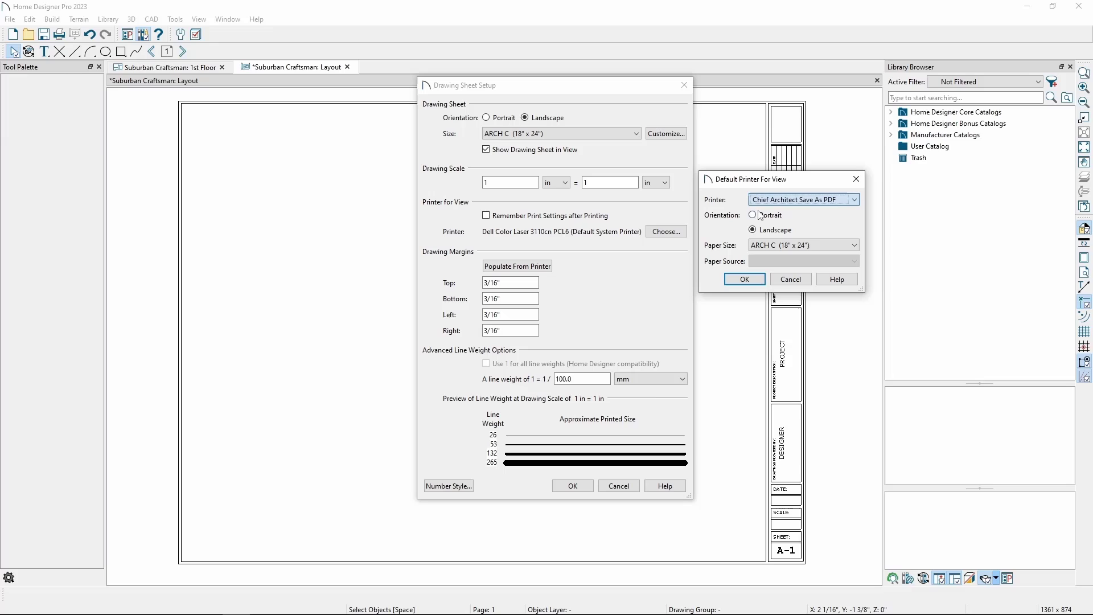
left_click(736, 280)
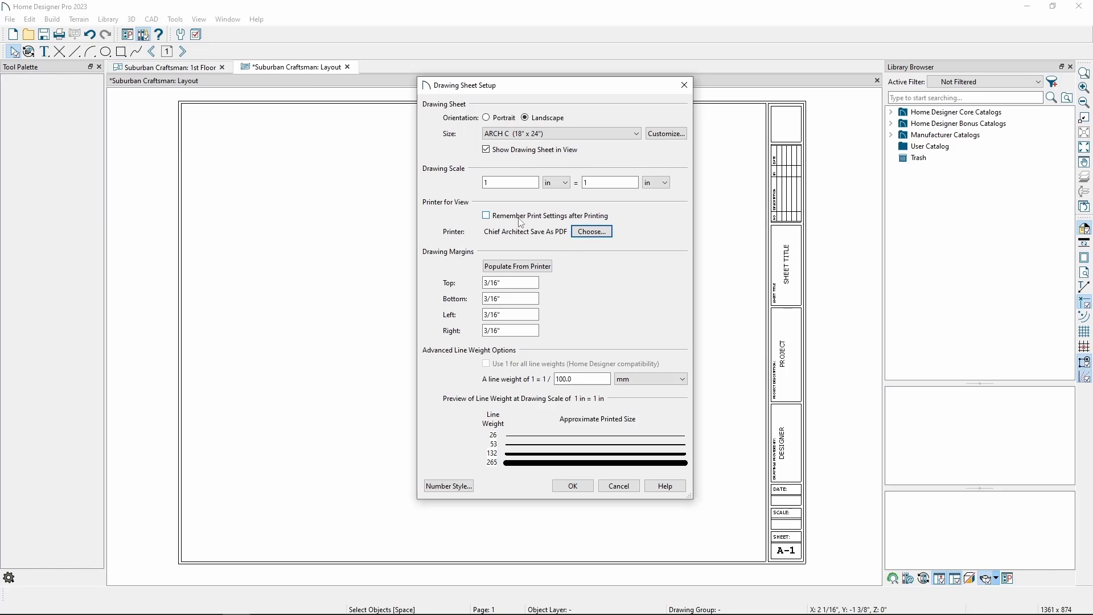
Set the view's default printer to Dell Color Laser 3110cn PCL6 and apply the drawing sheet setup
left_click(590, 230)
left_click(789, 201)
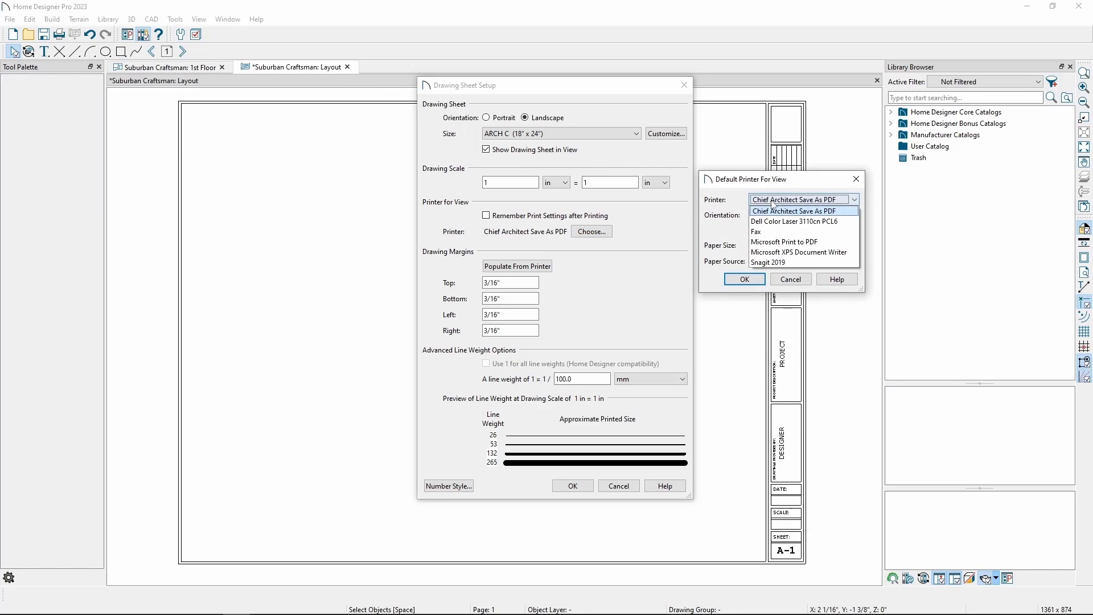
left_click(771, 220)
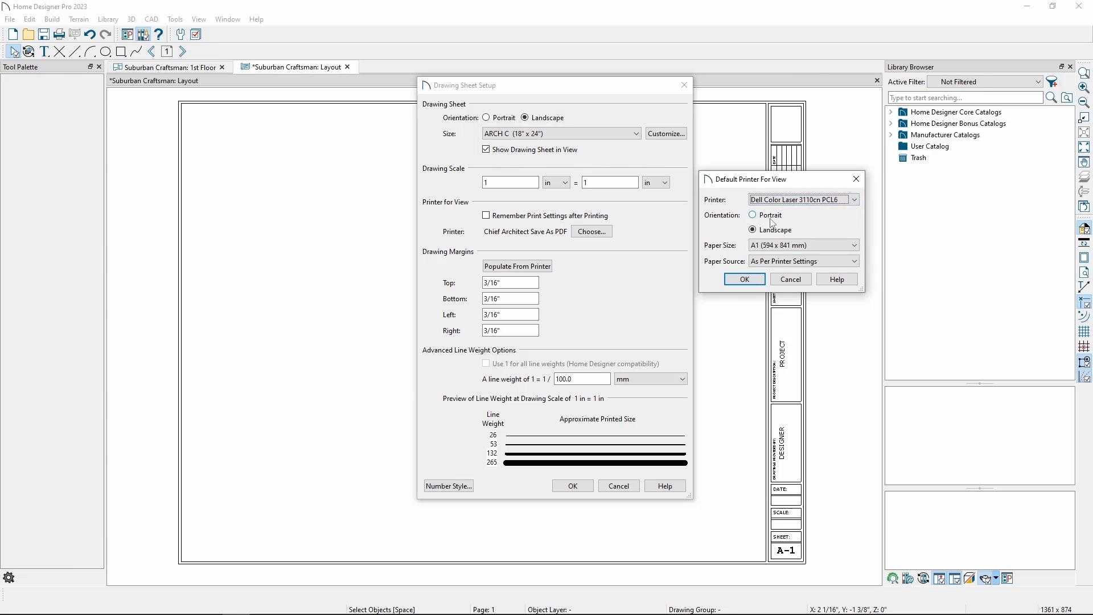
left_click(756, 281)
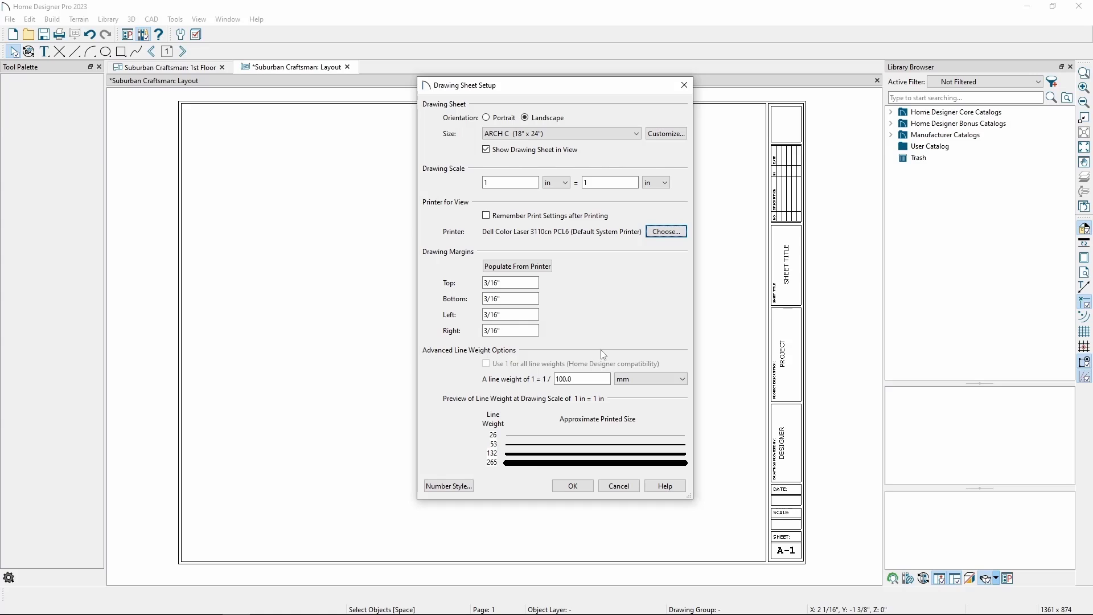
left_click(574, 486)
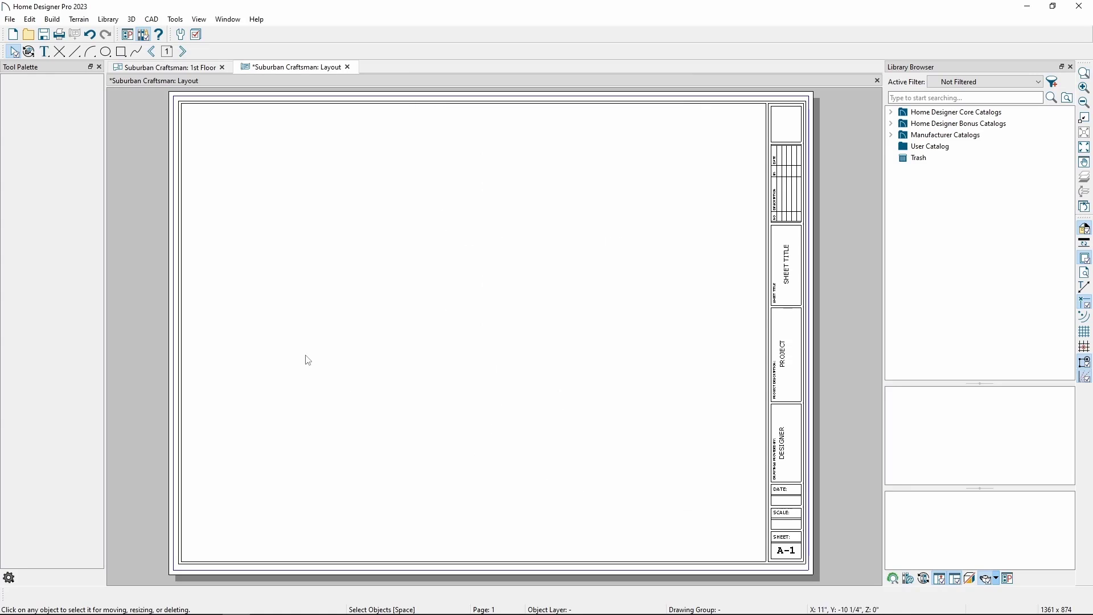
Save the Suburban Craftsman layout file
left_click(10, 19)
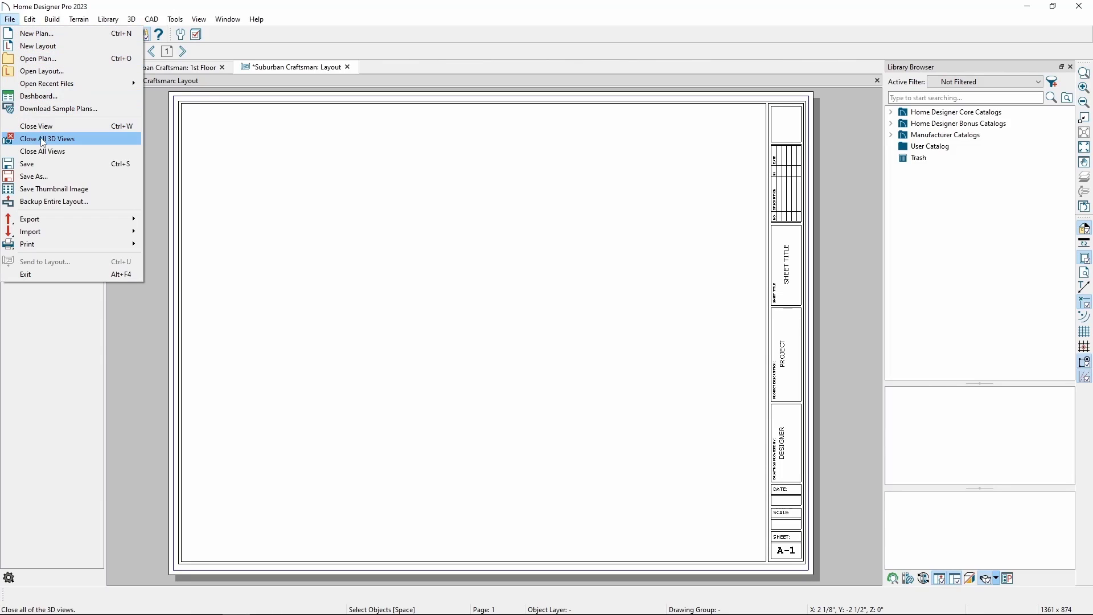
left_click(47, 164)
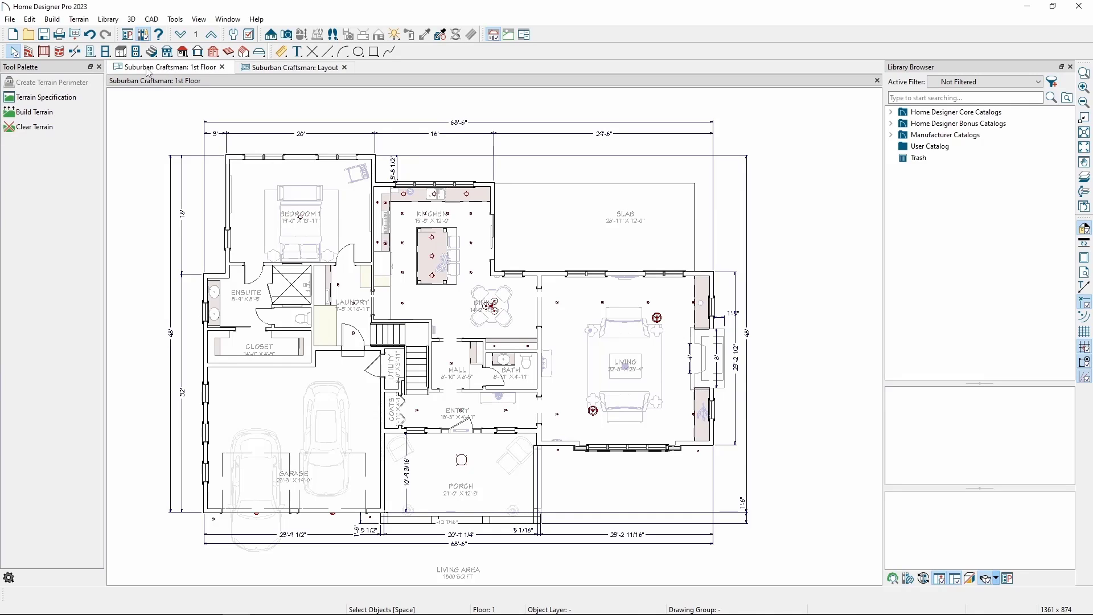
Send the entire 1st Floor plan view to layout page 2 at a scale of 1/8 in = 1 ft
left_click(10, 19)
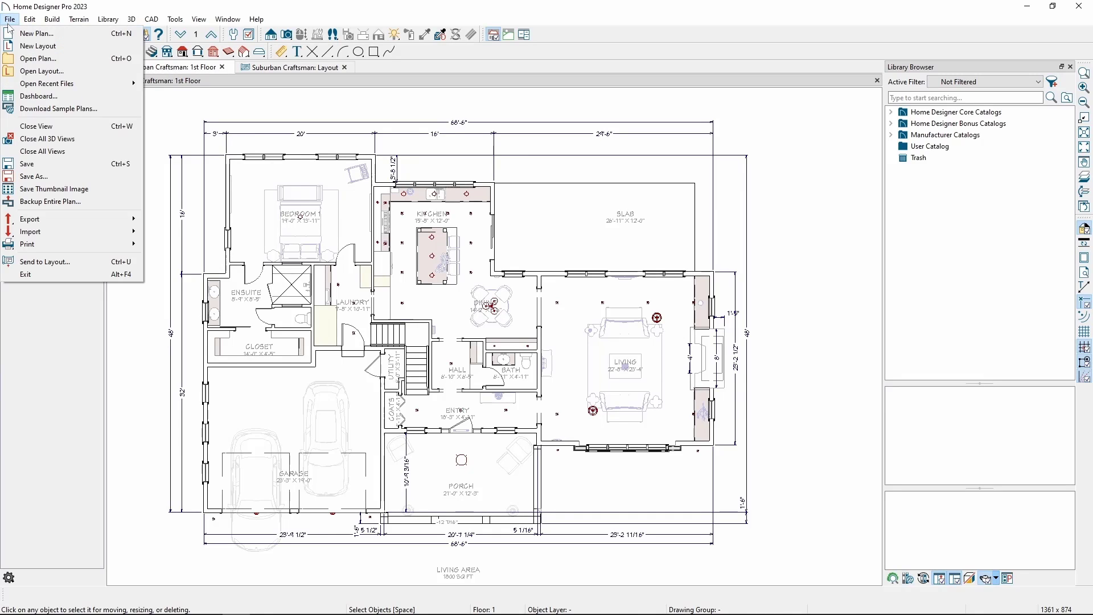
left_click(39, 261)
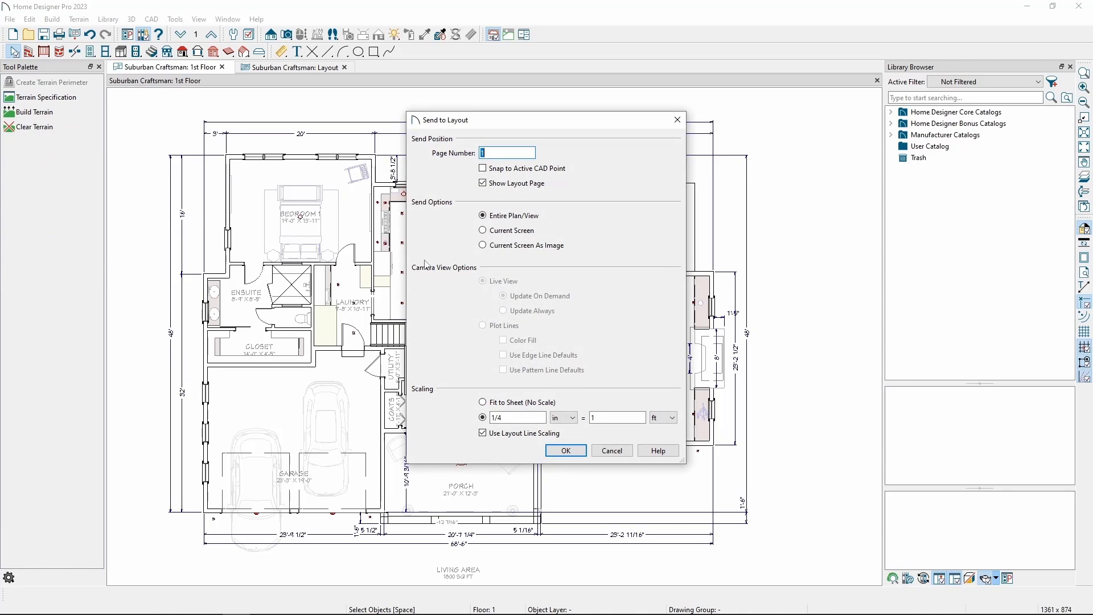
left_click(499, 417)
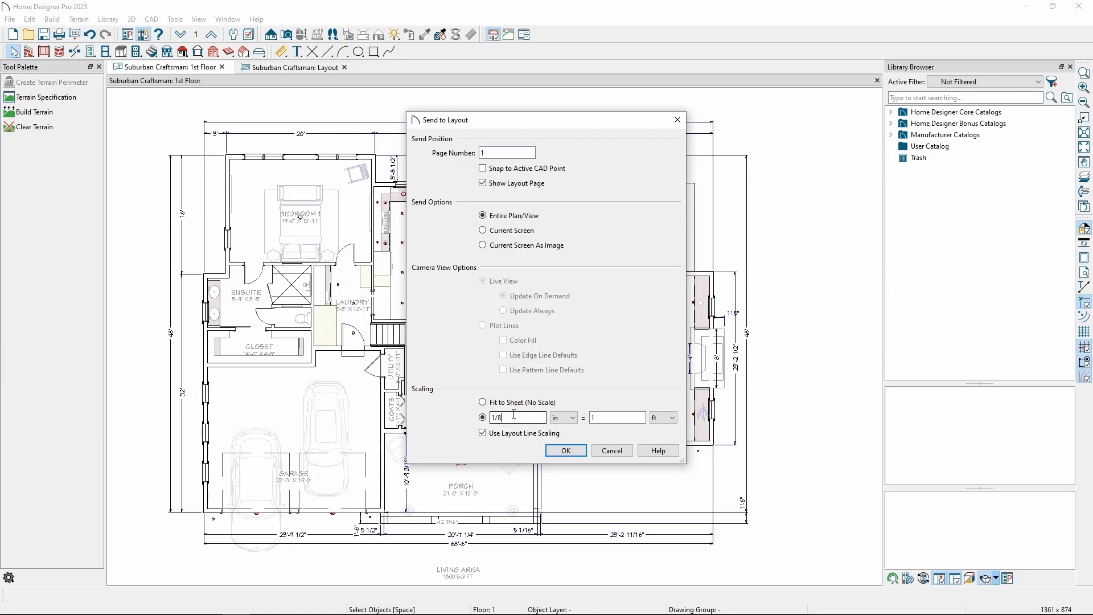
left_click(503, 154)
left_click(566, 451)
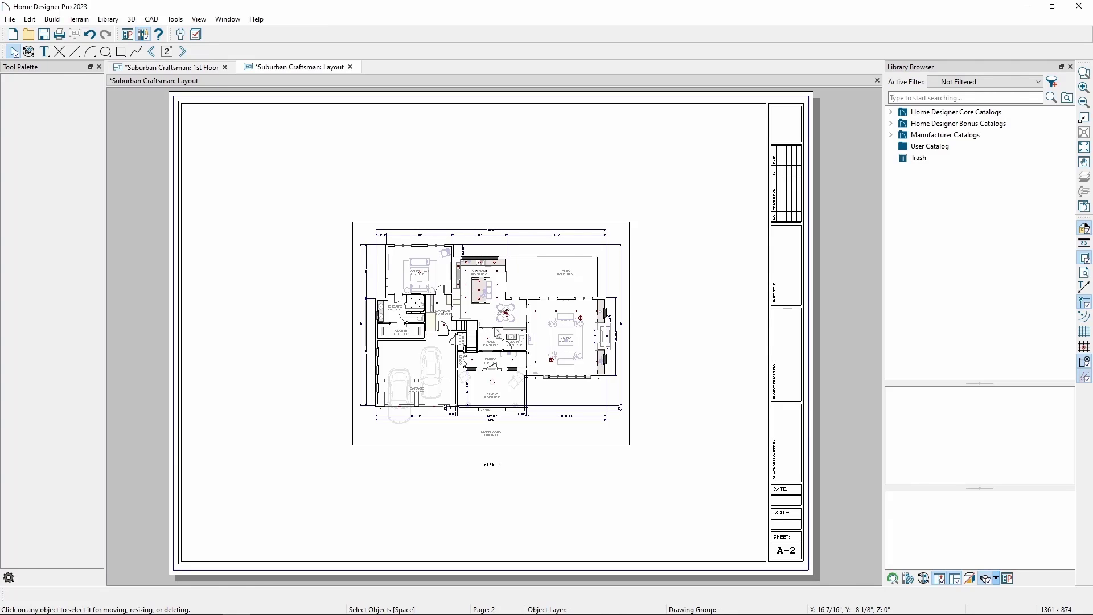
Move the 1st Floor layout box horizontally to the left edge of the sheet's drawing area
left_click(498, 334)
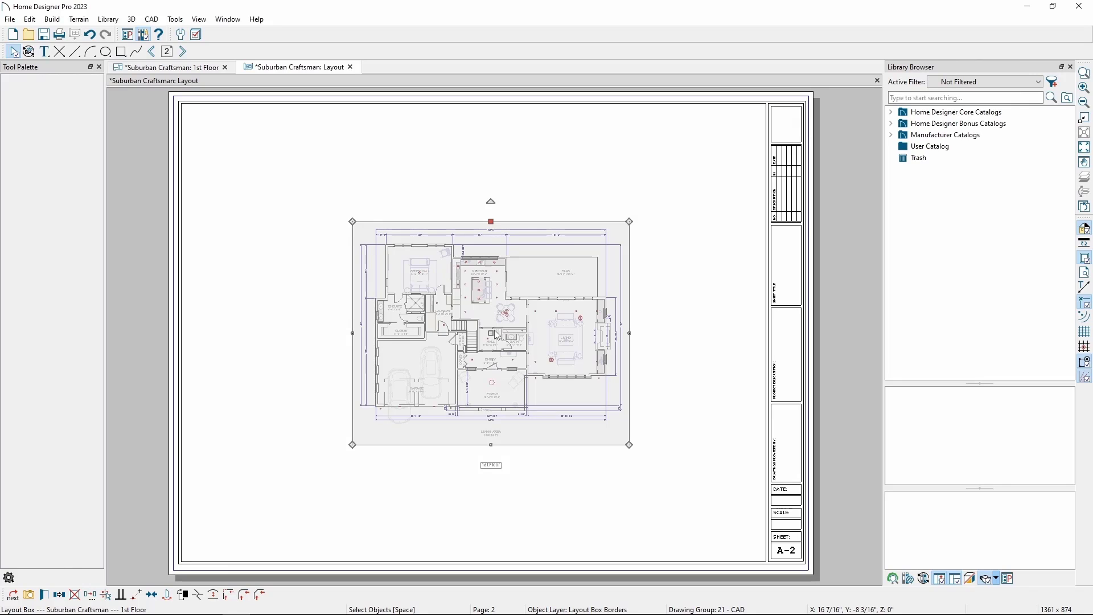
left_click_drag(499, 335, 325, 337)
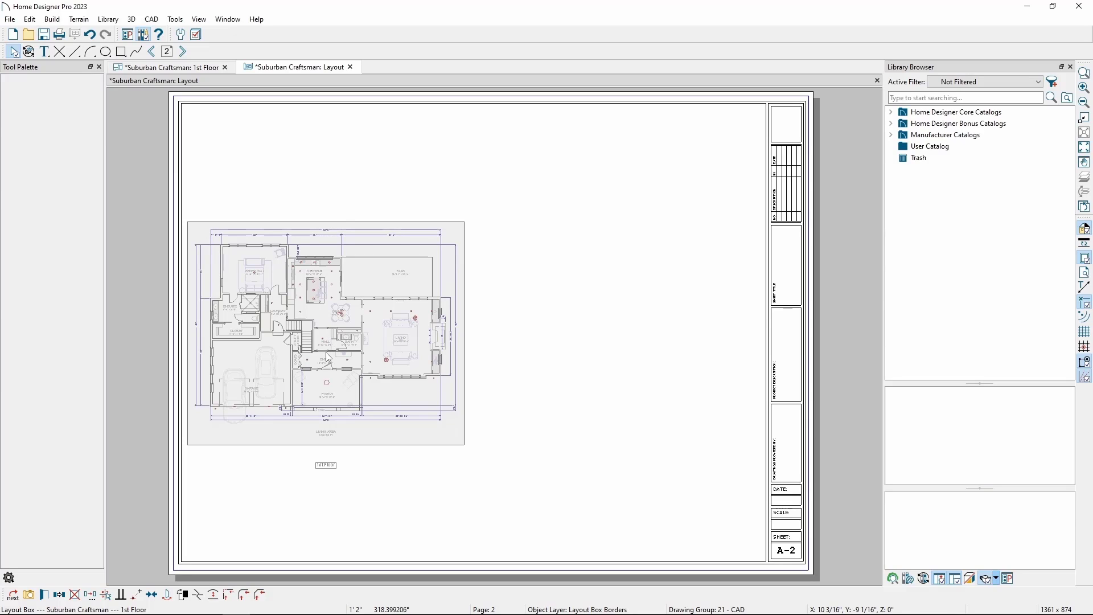
left_click(328, 357)
Crop the 1st Floor layout box by pulling in its right edge and adjusting its bottom edge to sit just below the garage and porch
left_click_drag(326, 445, 328, 384)
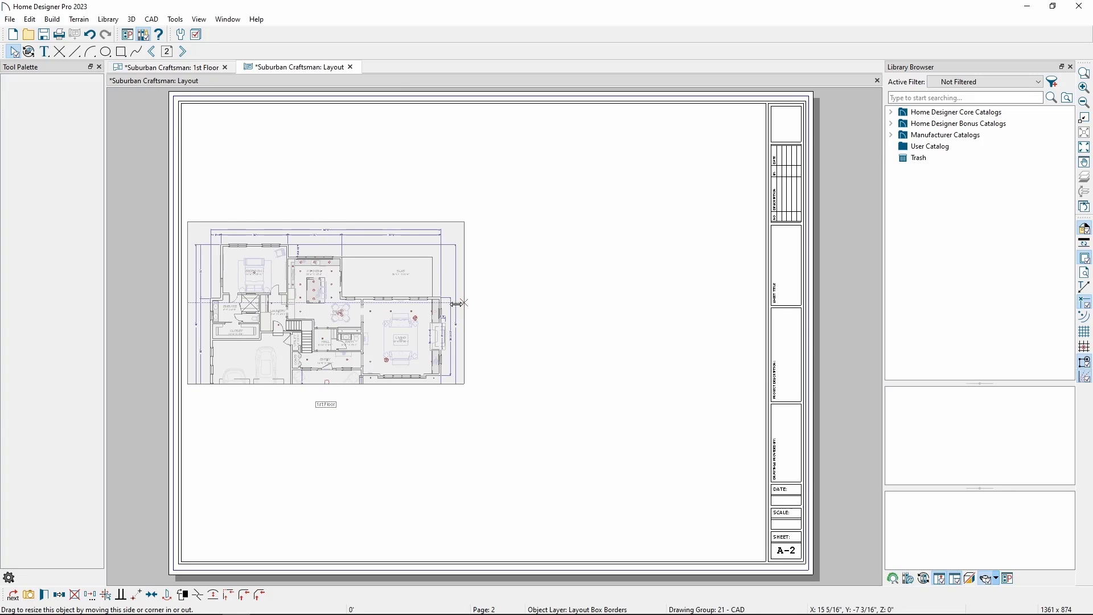
left_click_drag(465, 304, 428, 305)
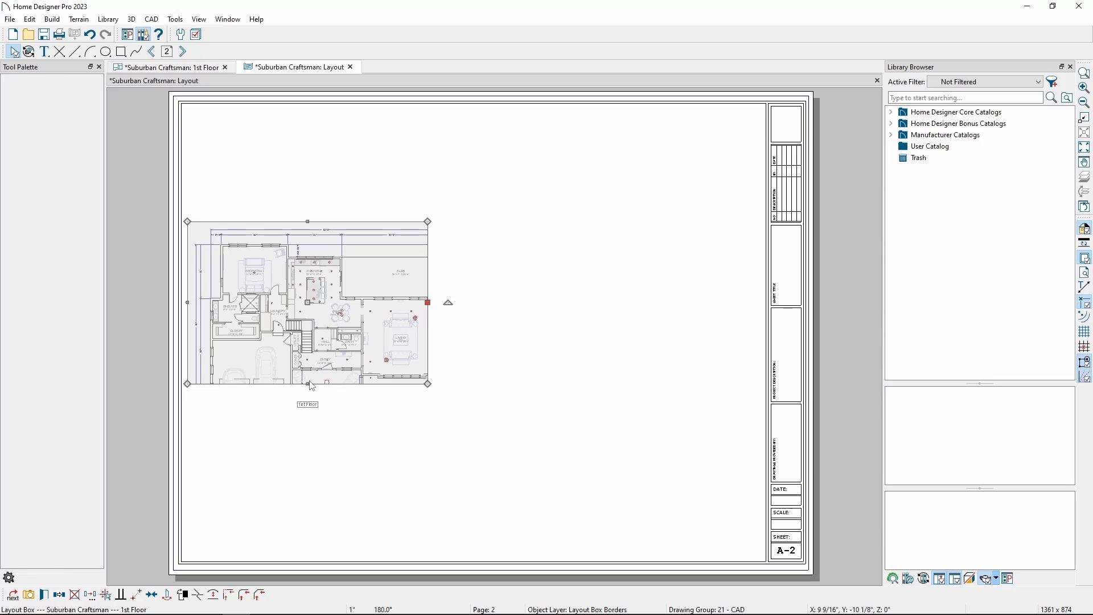
left_click_drag(308, 383, 307, 436)
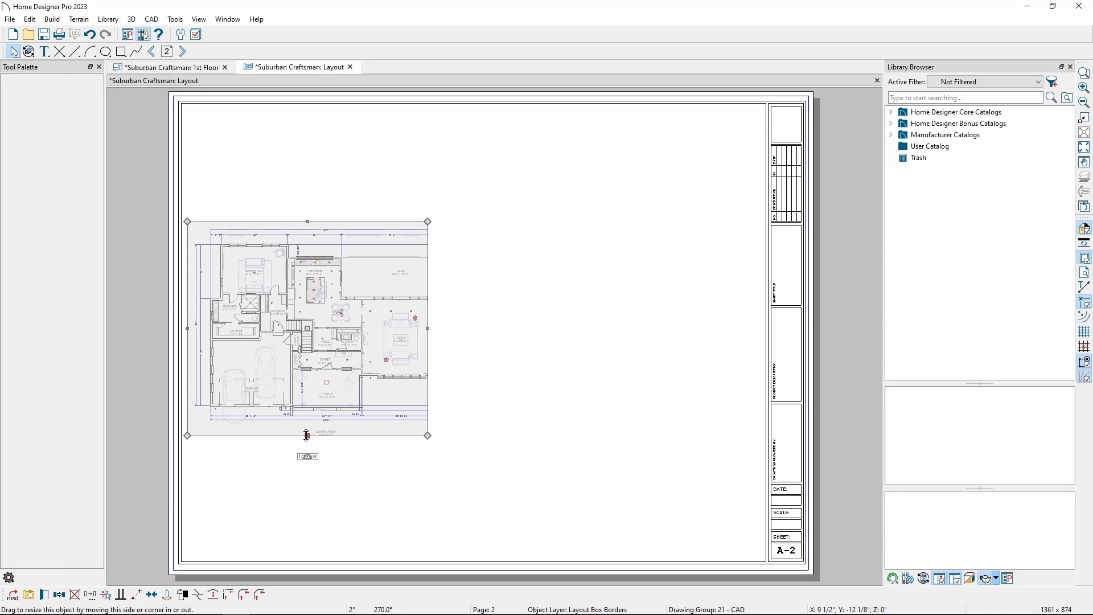
Raise the layout box's lower-right corner, add a break midway along the slanted edge, and lower that point level with the lower-left corner
left_click_drag(428, 436, 428, 372)
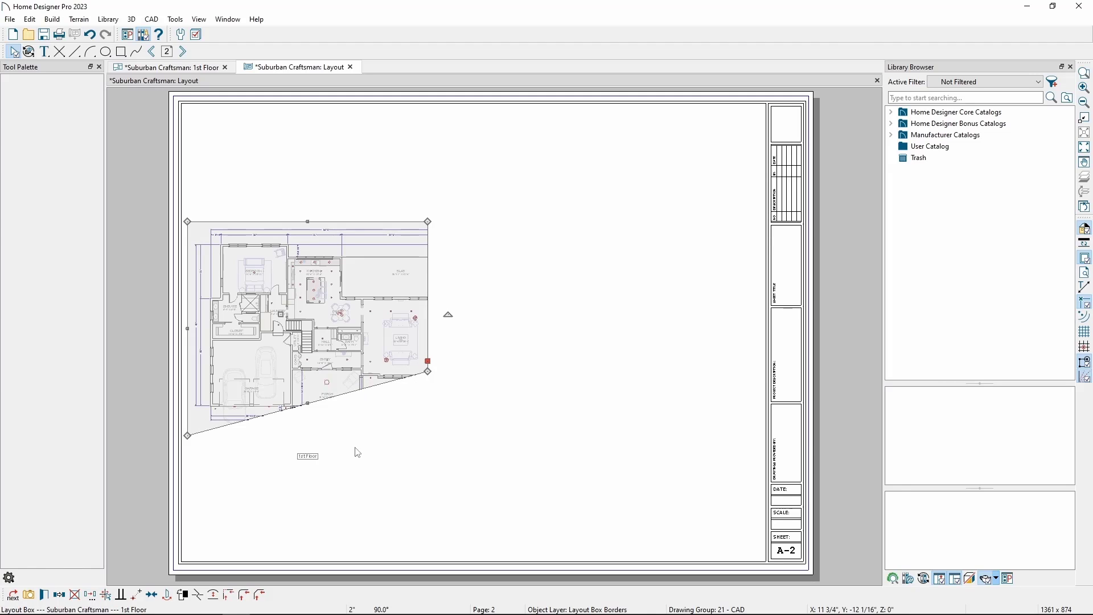
left_click(197, 594)
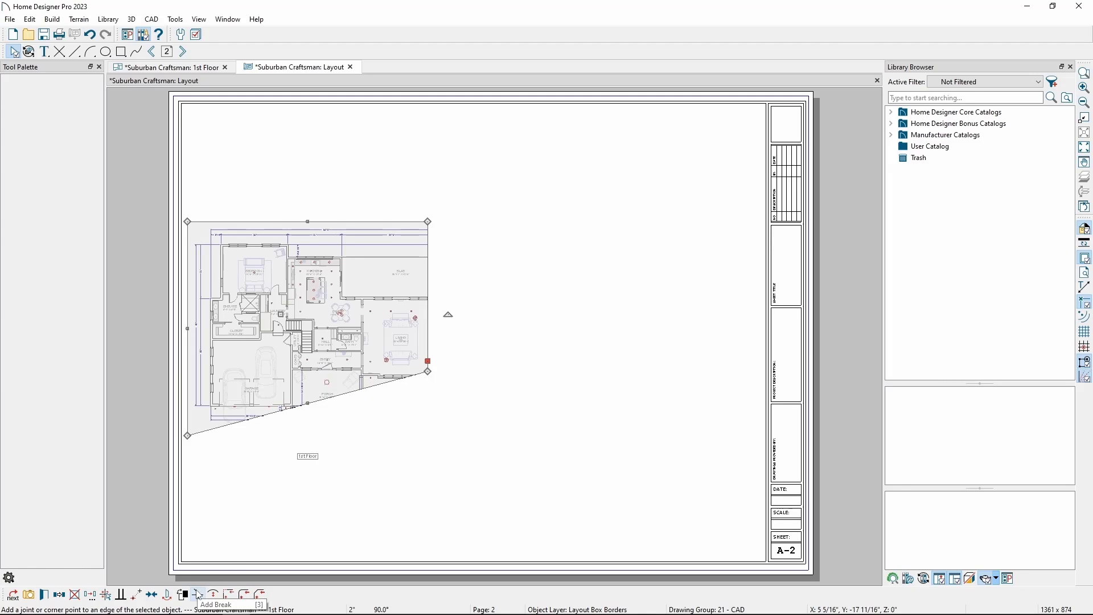
left_click(308, 406)
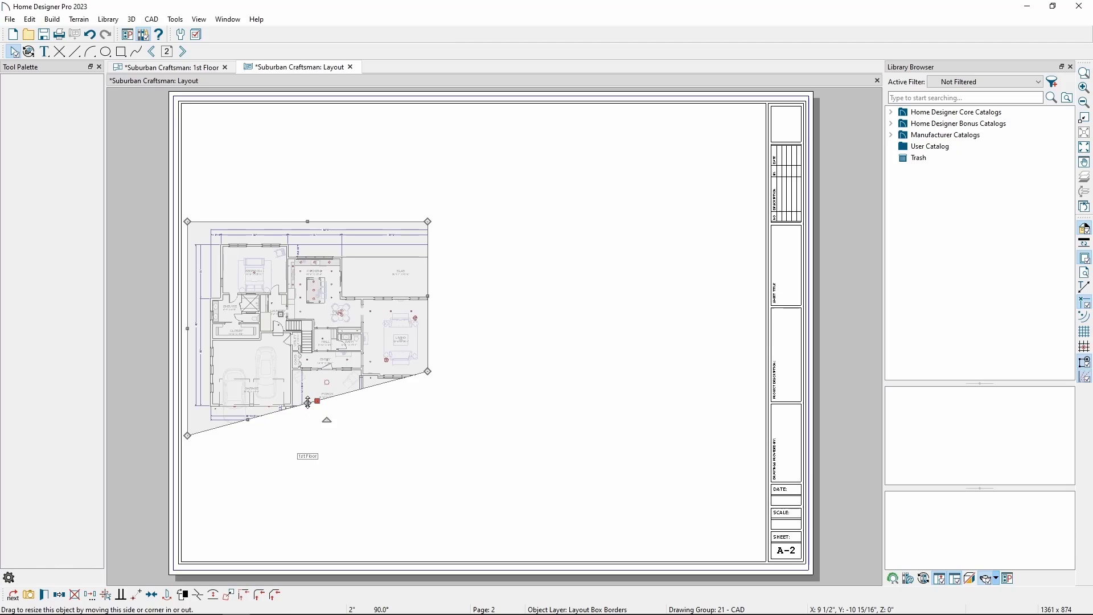
left_click_drag(308, 406, 308, 436)
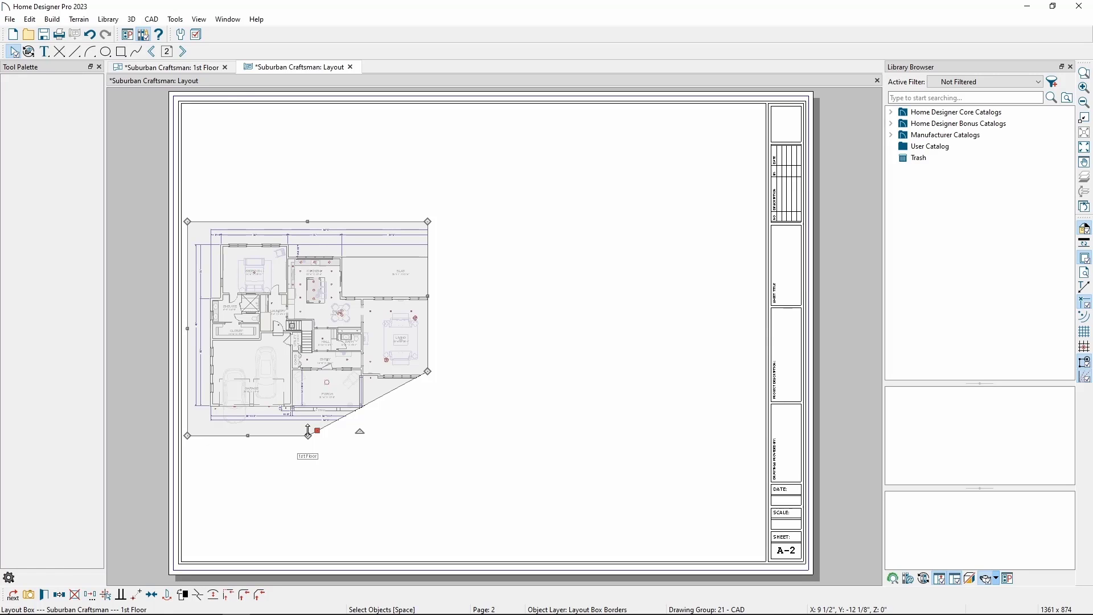
Examine the Layout Box Borders layer in the layout page's display options
left_click(176, 20)
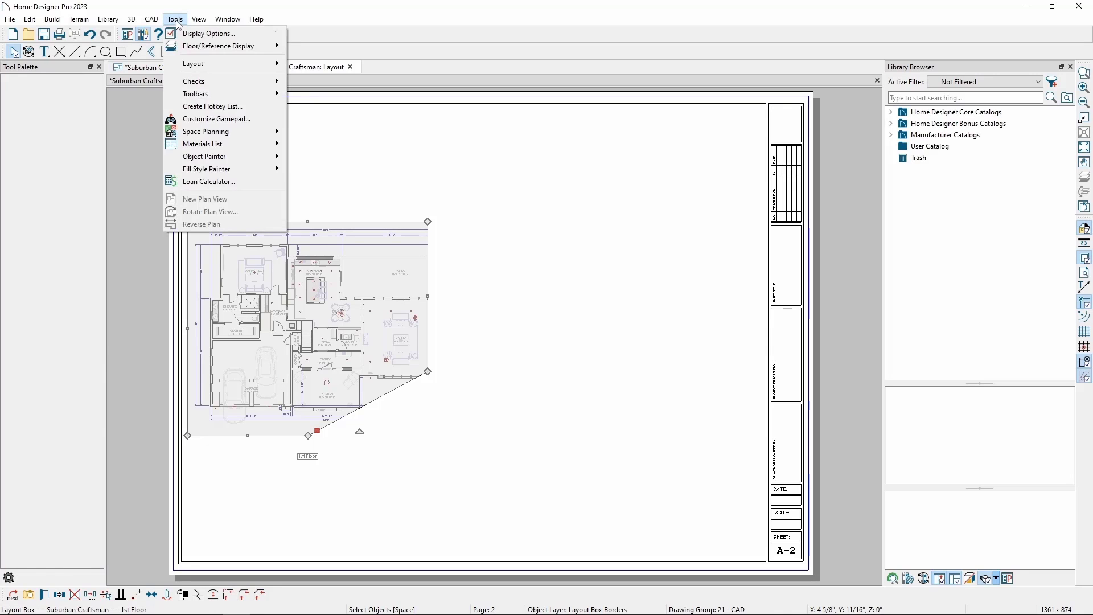
left_click(206, 33)
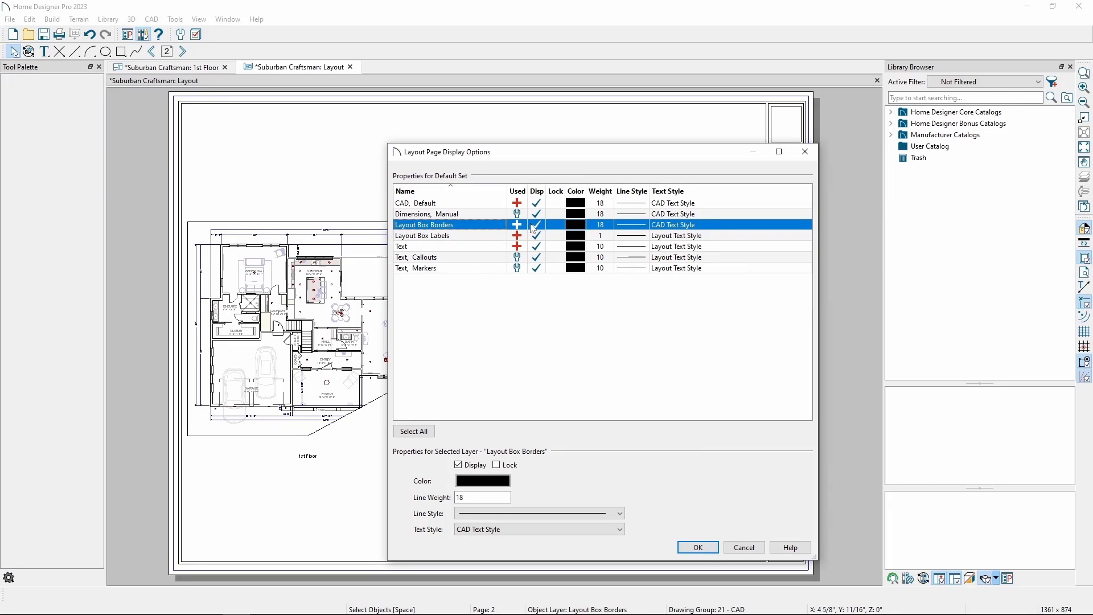
left_click(695, 548)
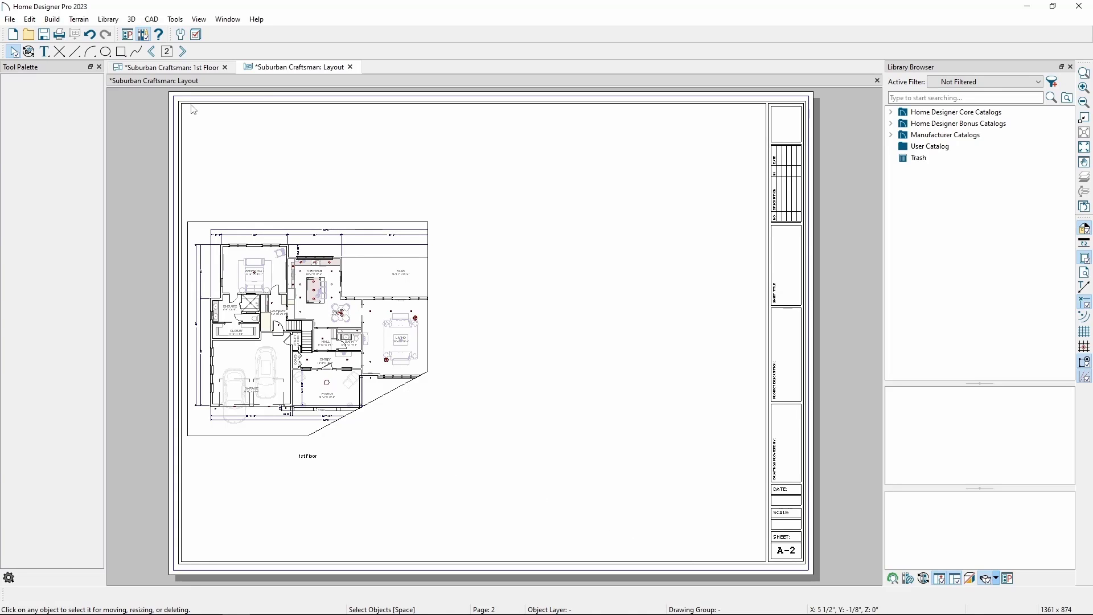
Create a Perspective Full Overview of the house from the 1st Floor plan
left_click(170, 71)
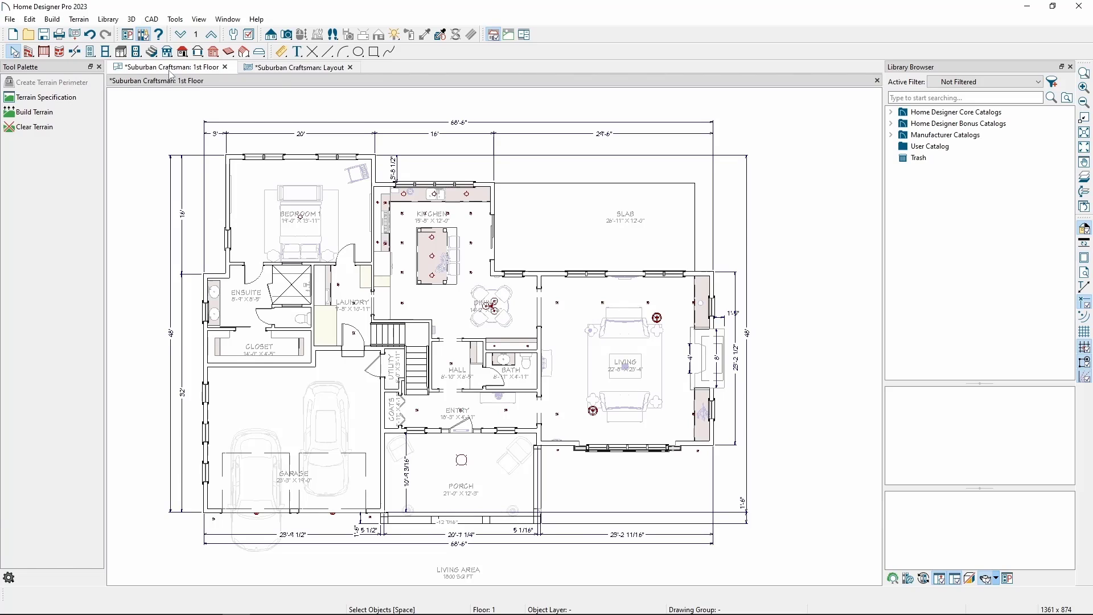
left_click(131, 20)
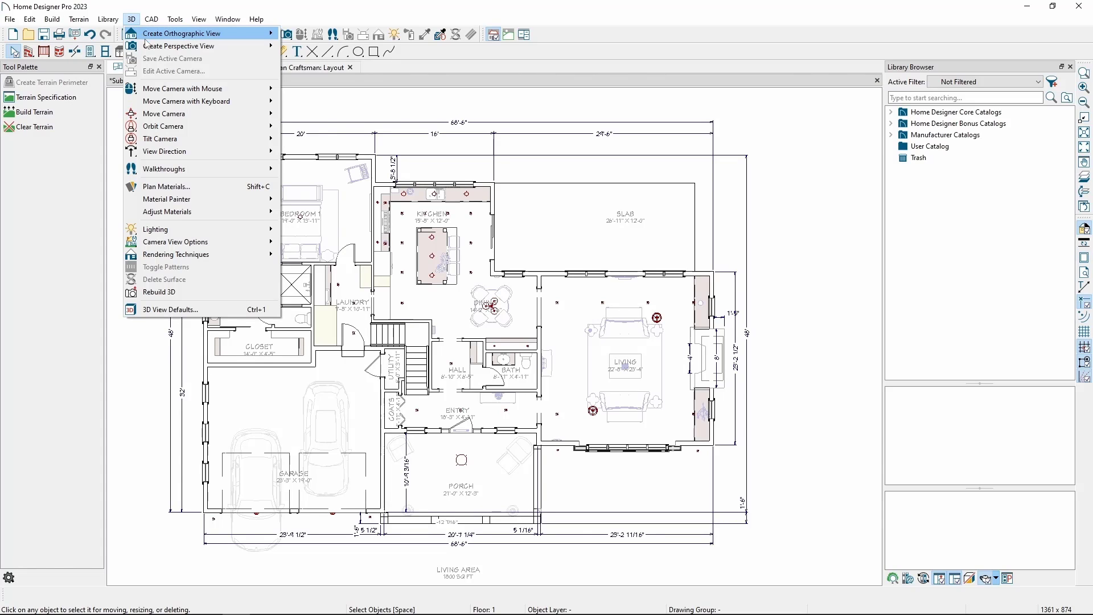
mouse_move(148, 47)
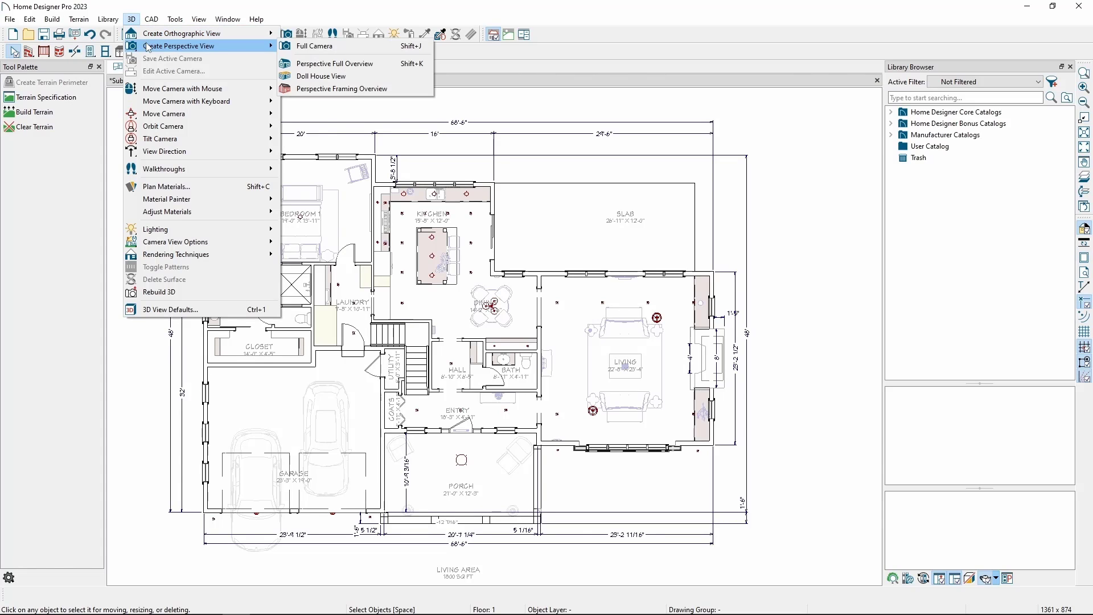
left_click(325, 67)
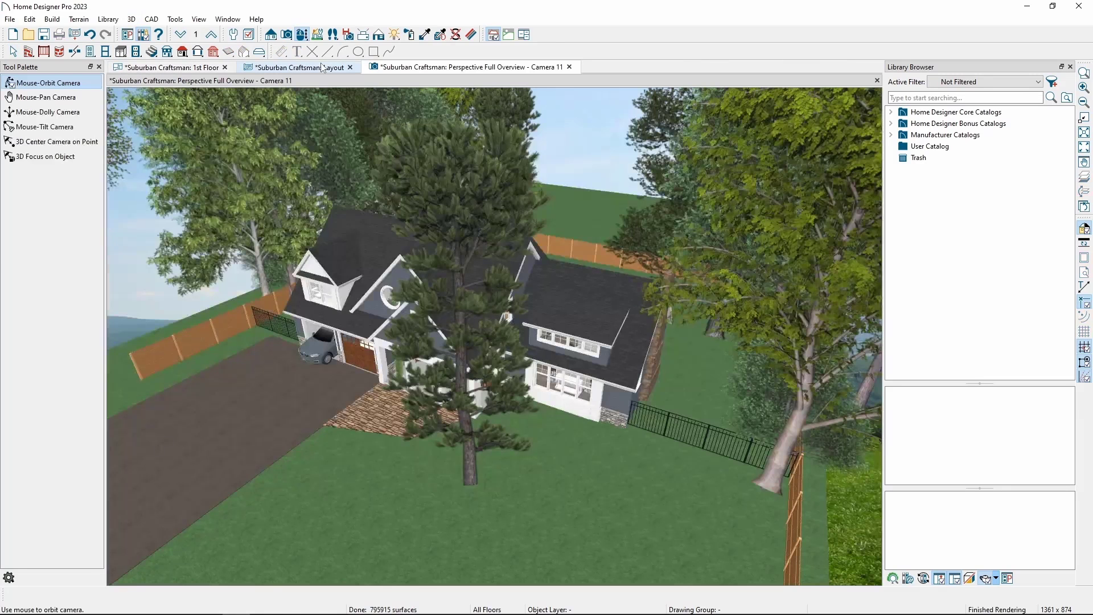
Send the perspective overview to layout page 2 using the Current Screen As Image option
left_click(10, 20)
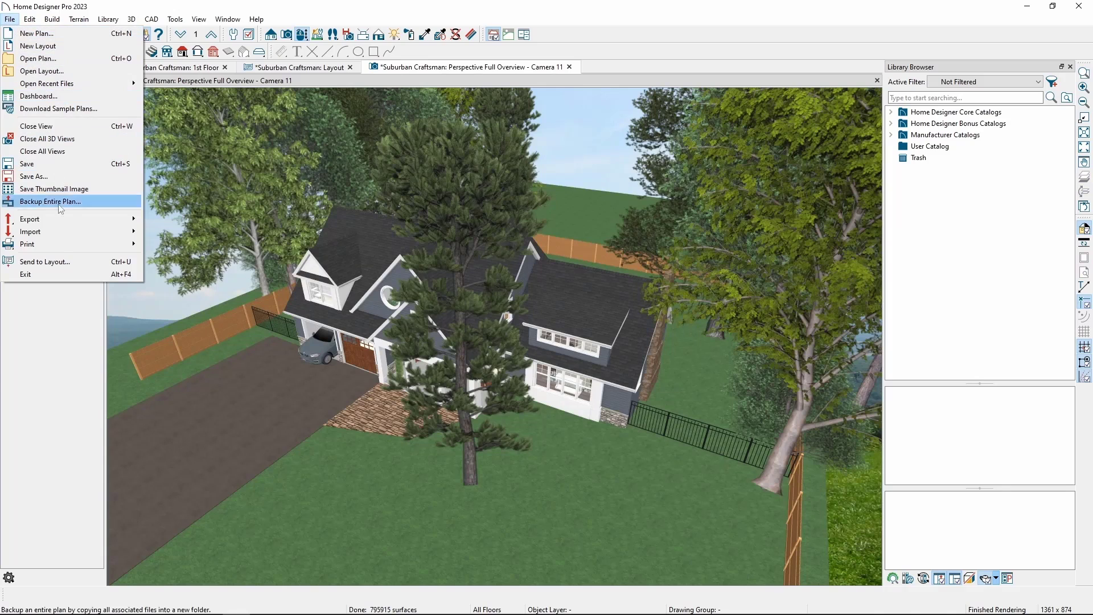
left_click(62, 263)
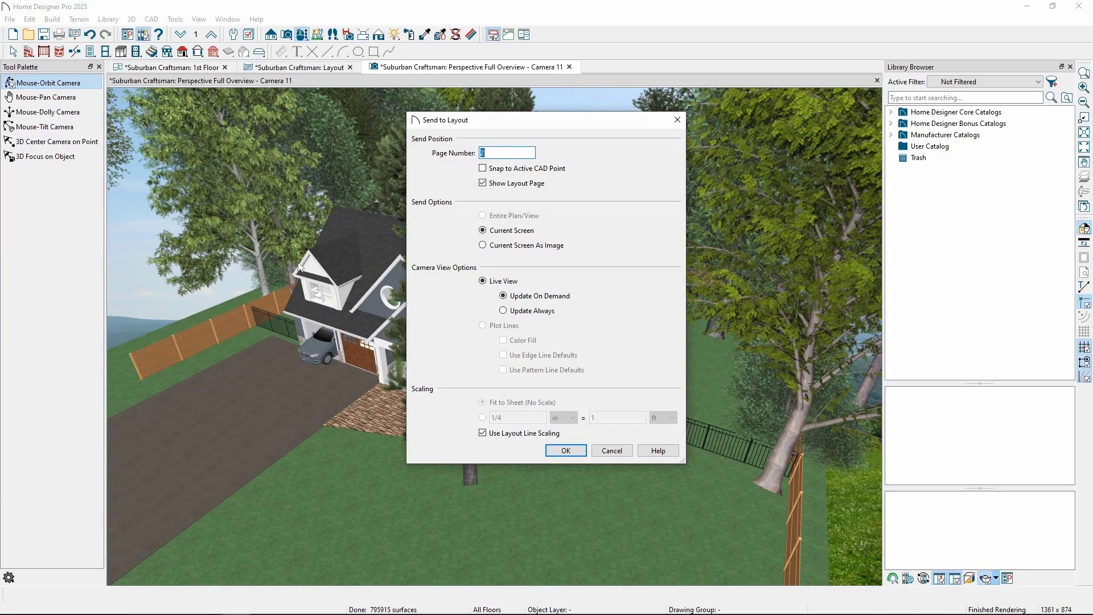
left_click(483, 245)
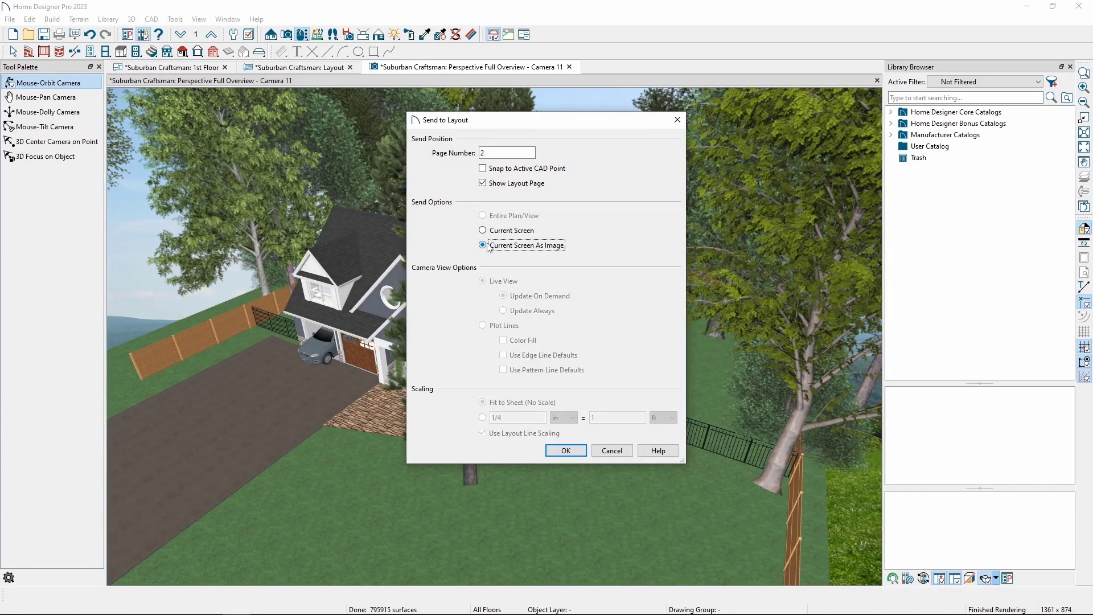
left_click(483, 183)
left_click(566, 451)
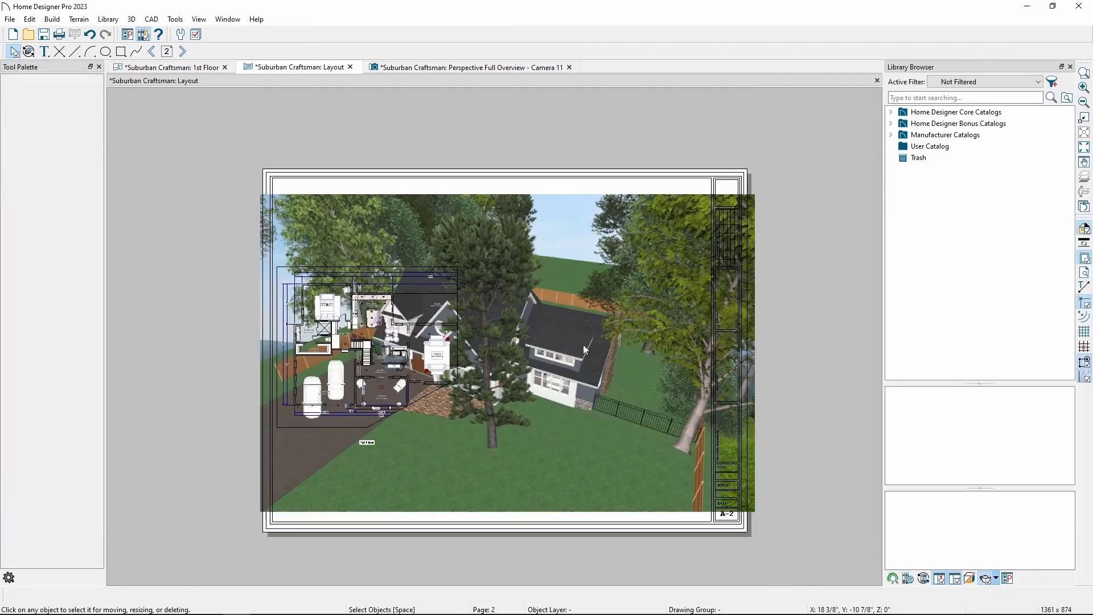
Shrink the overview picture and place it in the sheet's lower-right area, beside the floor plan and clear of the title block
left_click_drag(737, 213, 486, 374)
left_click_drag(386, 438, 586, 437)
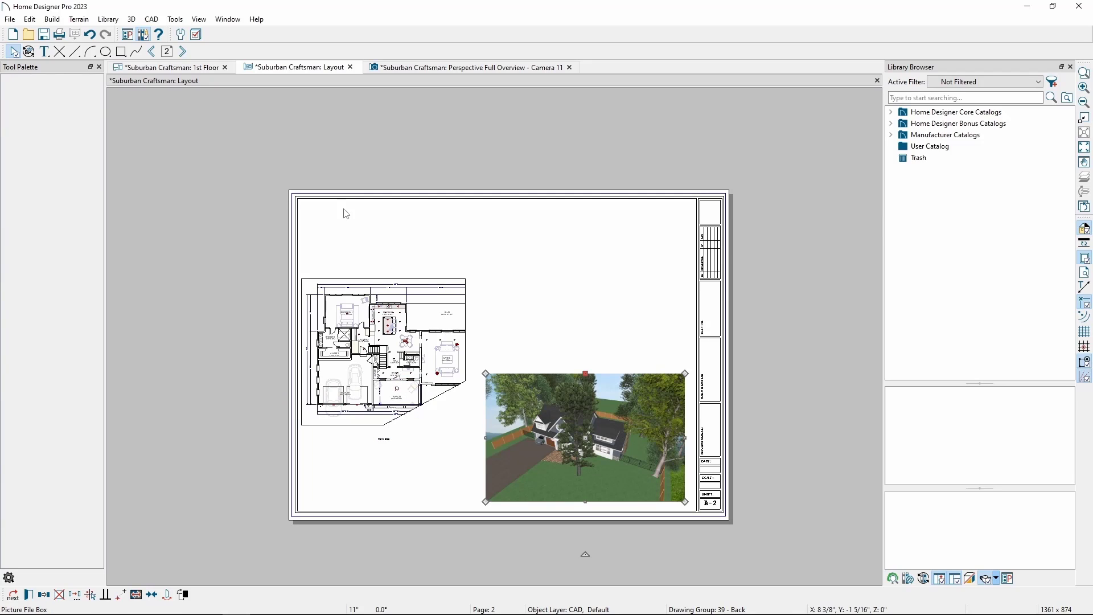
Add the rich text label "IMAGE" above the overview picture and enlarge its character height
left_click(151, 21)
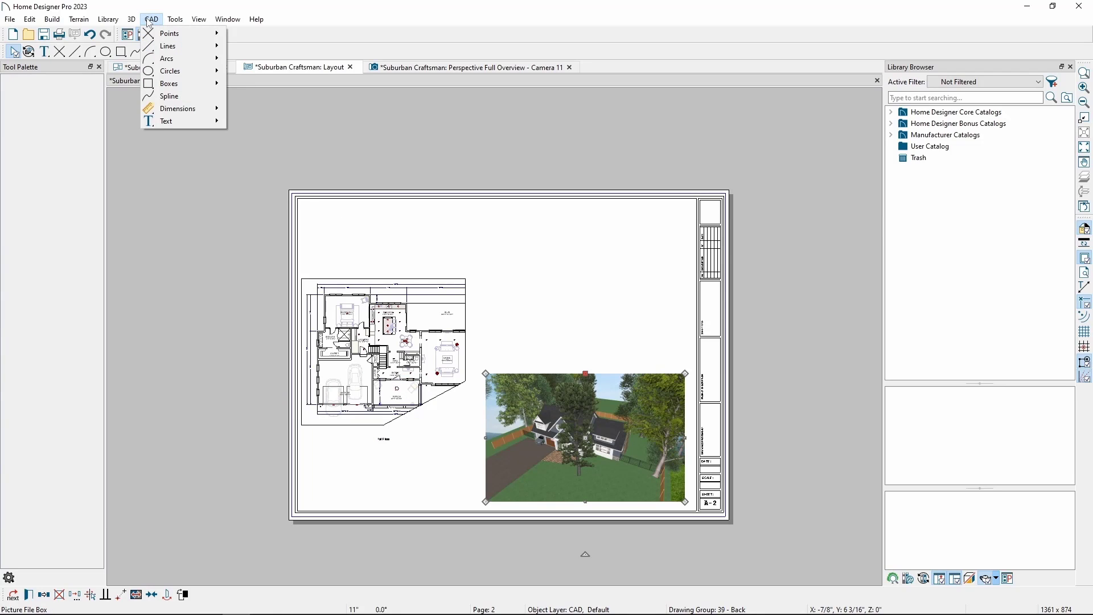
mouse_move(189, 122)
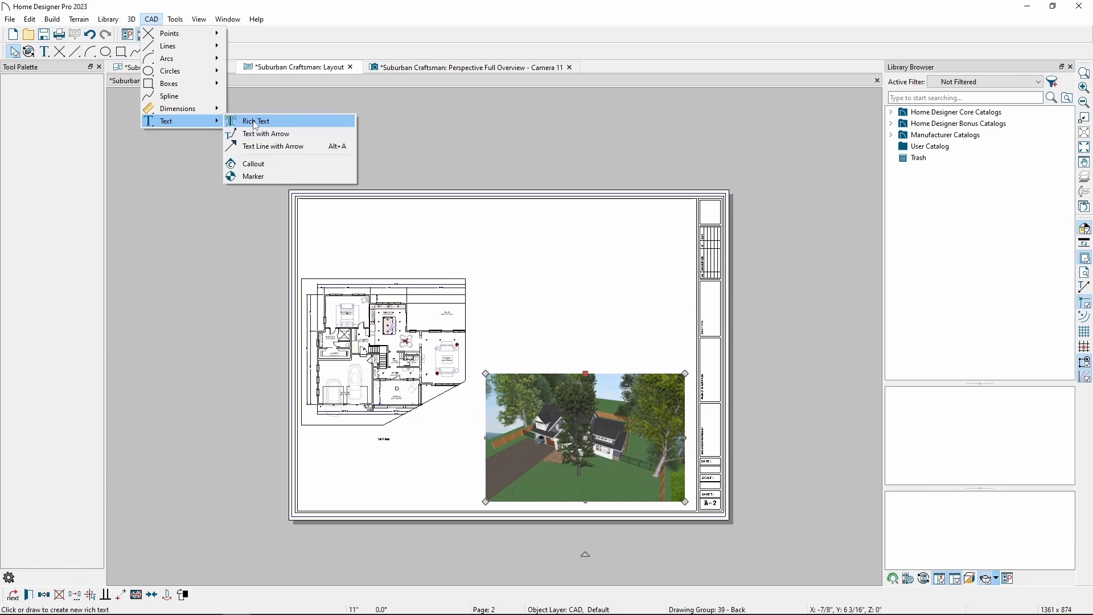
left_click(246, 121)
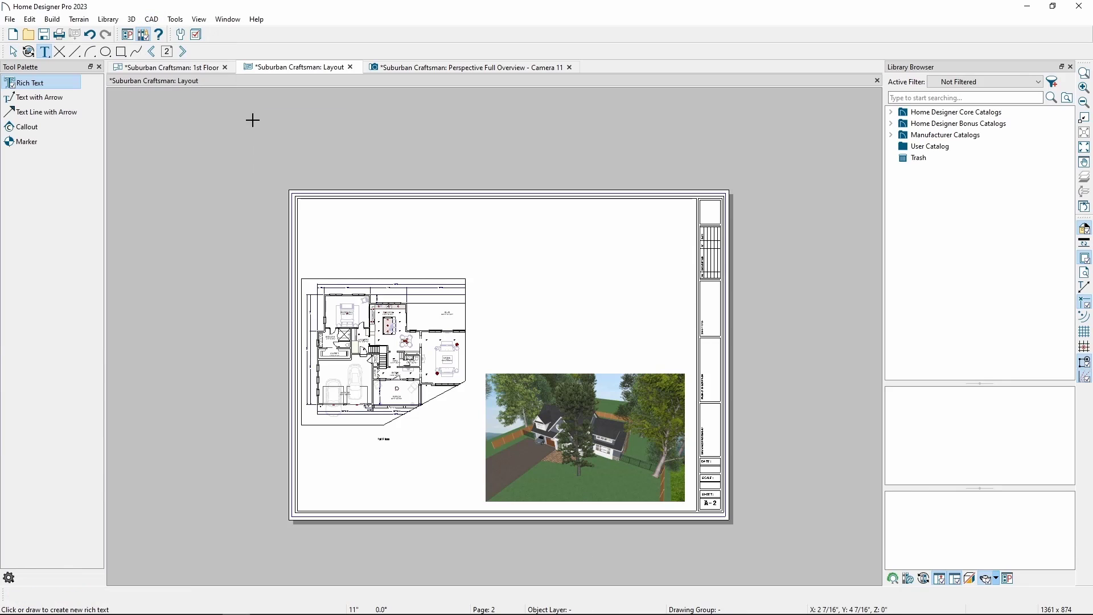
left_click(584, 340)
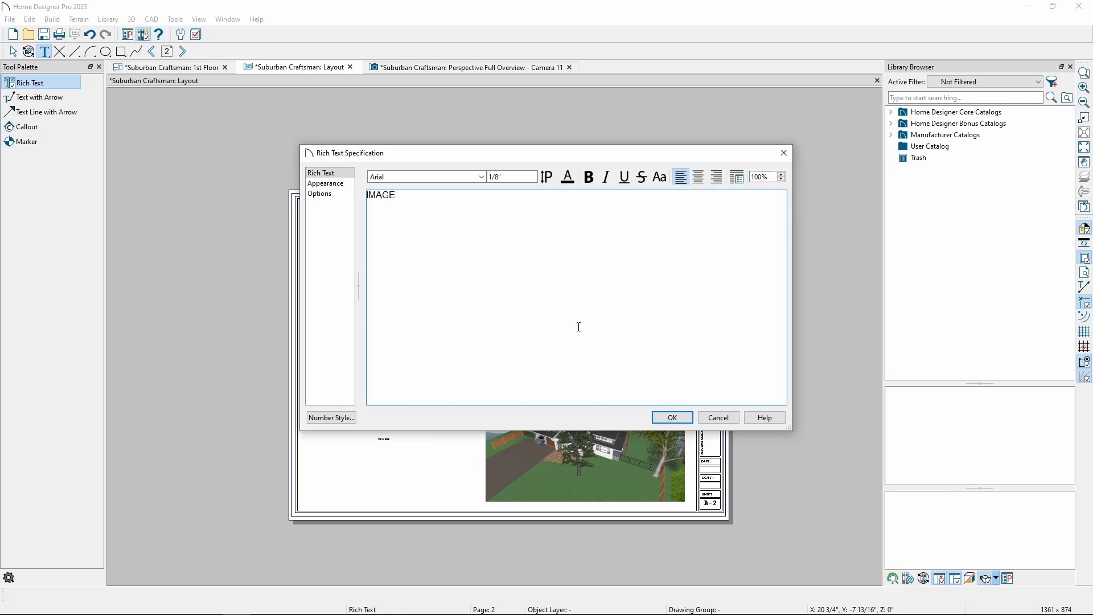
left_click_drag(391, 194, 367, 195)
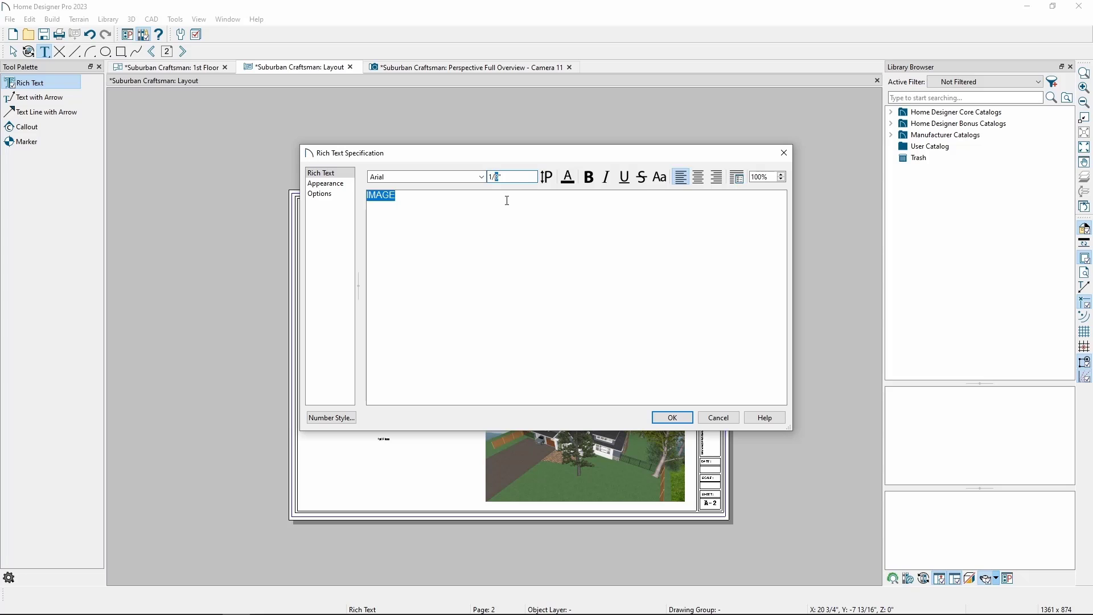
left_click(660, 417)
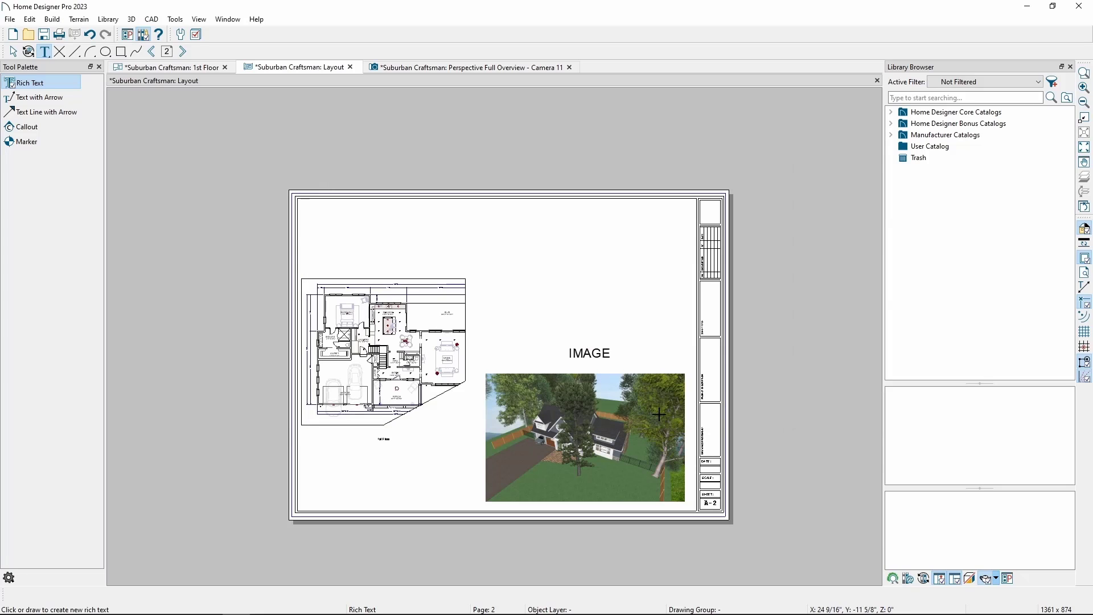
key("space")
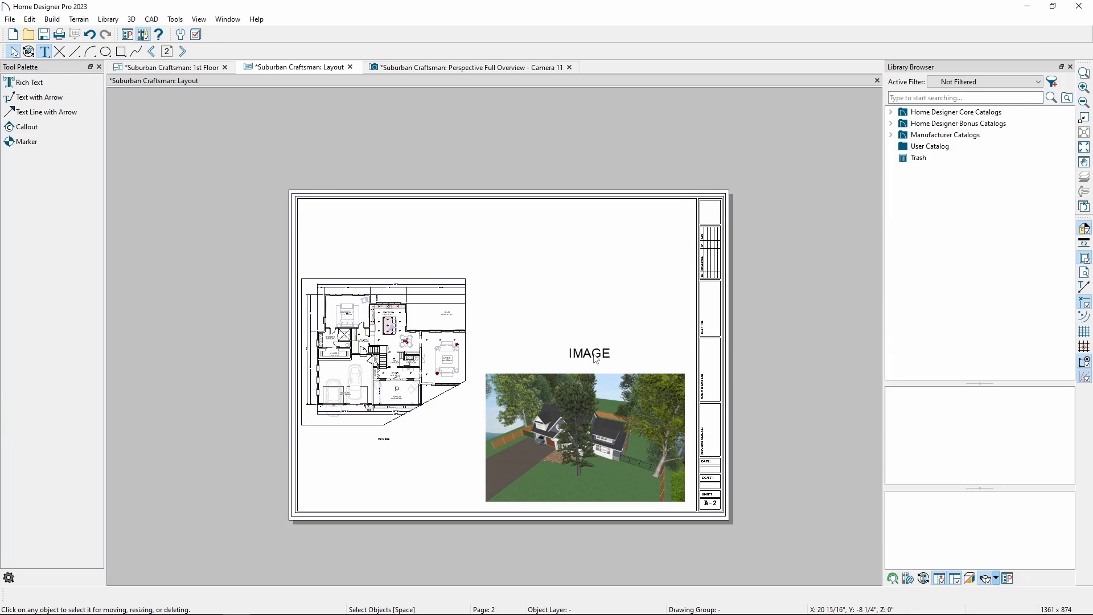
scroll(389, 451, "up", 3)
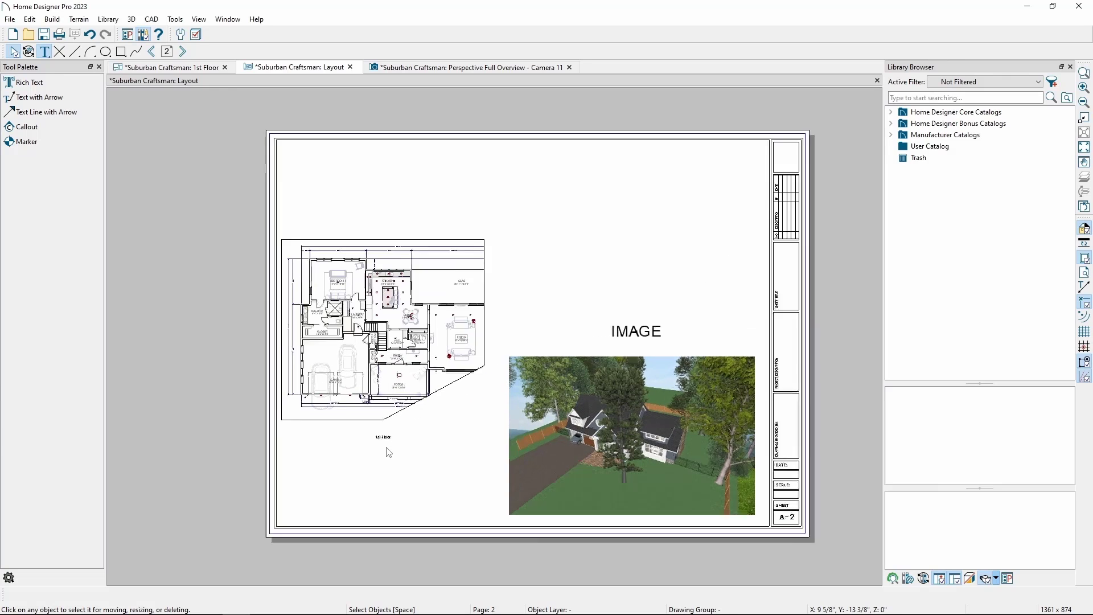
Turn off the display of the Layout Box Labels layer in the layout page display options
middle_click_drag(496, 415, 464, 411)
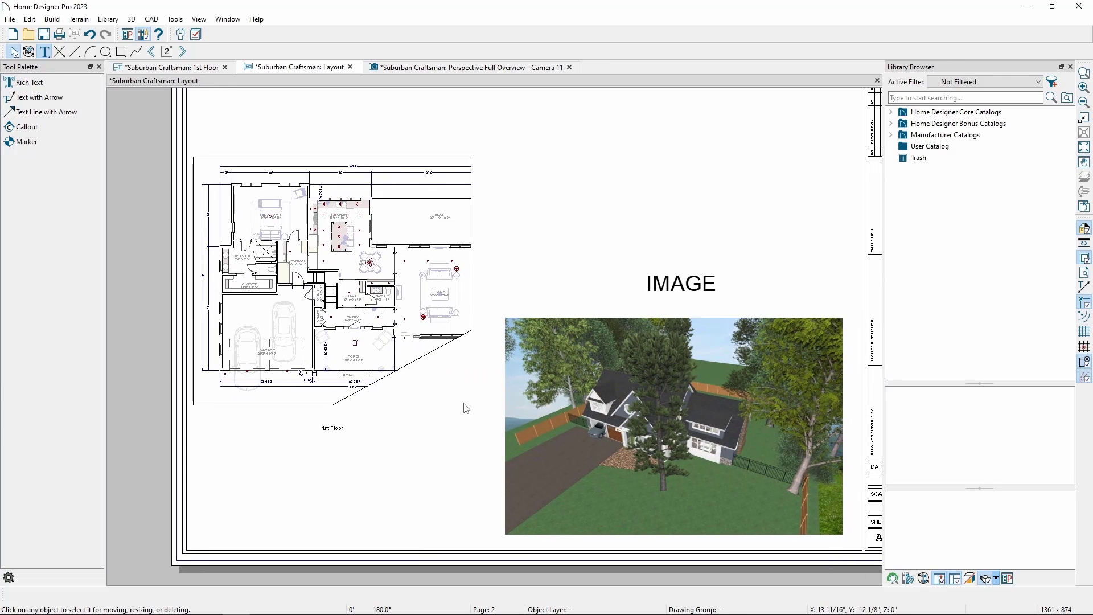
left_click(175, 18)
left_click(179, 34)
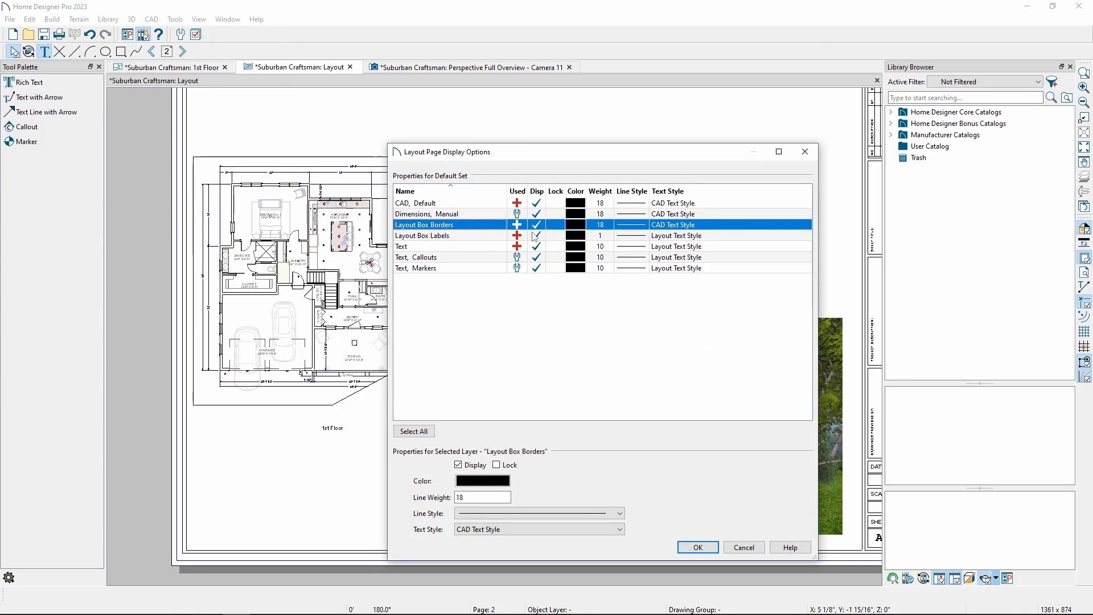
left_click(537, 235)
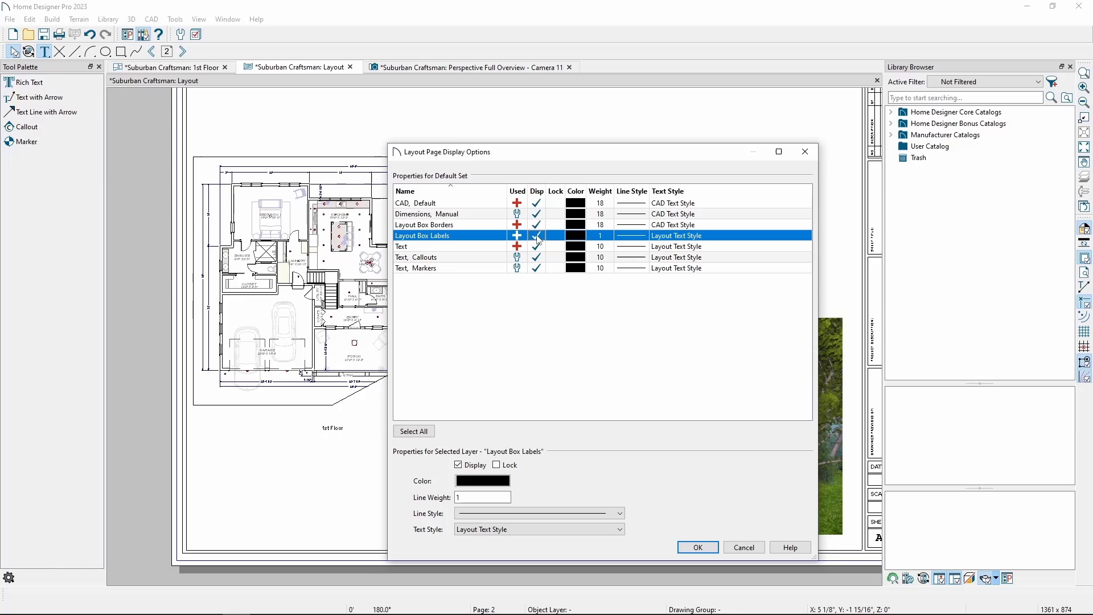
left_click(684, 546)
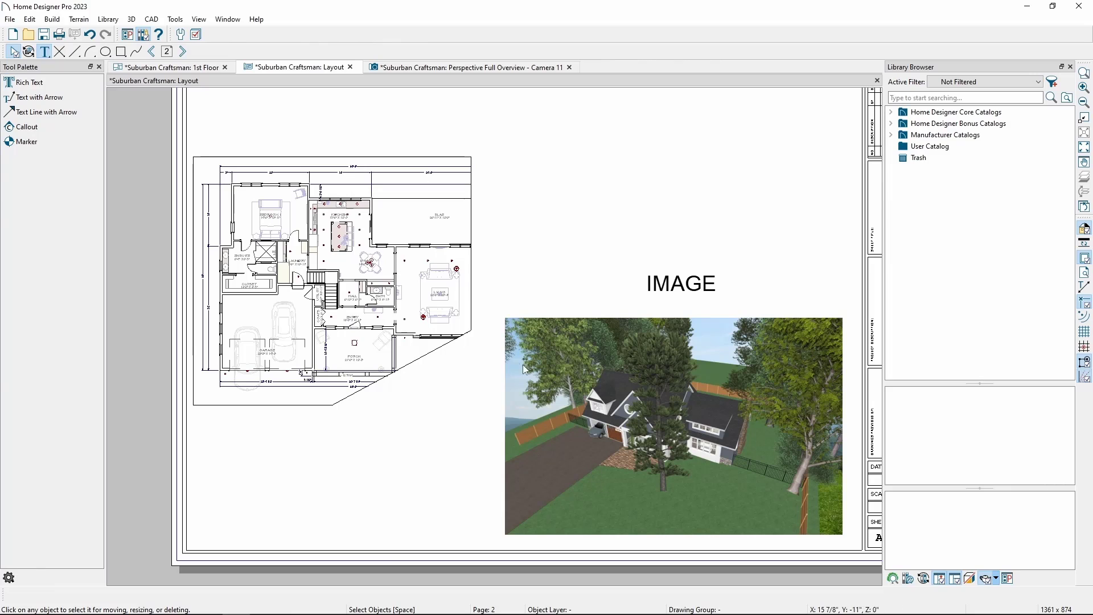
key("ctrl+z")
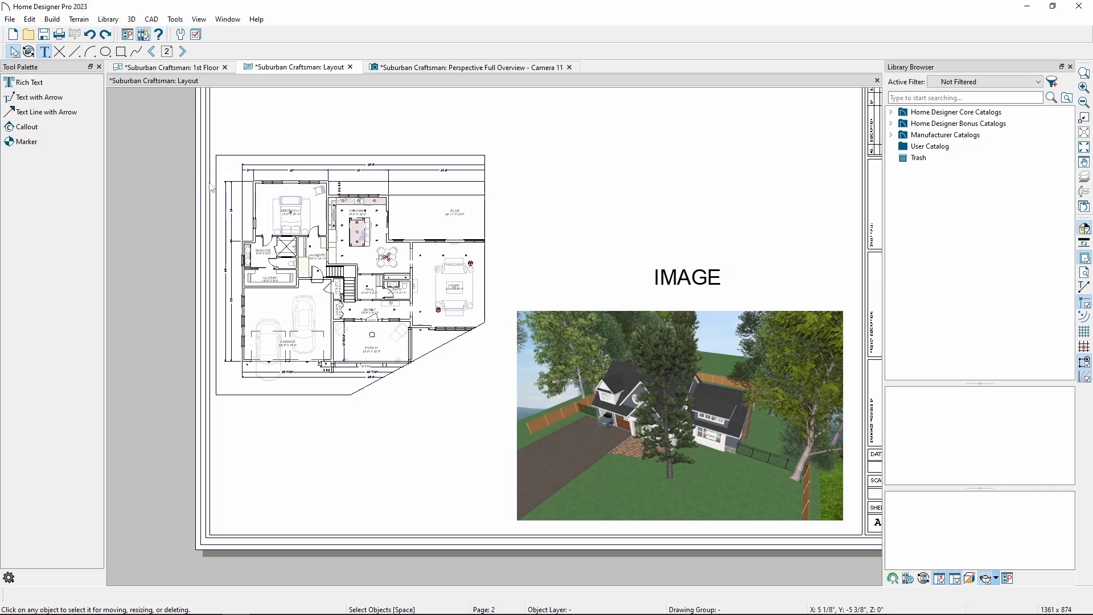
Go to layout page 0 and examine the template's border and title block
left_click(152, 52)
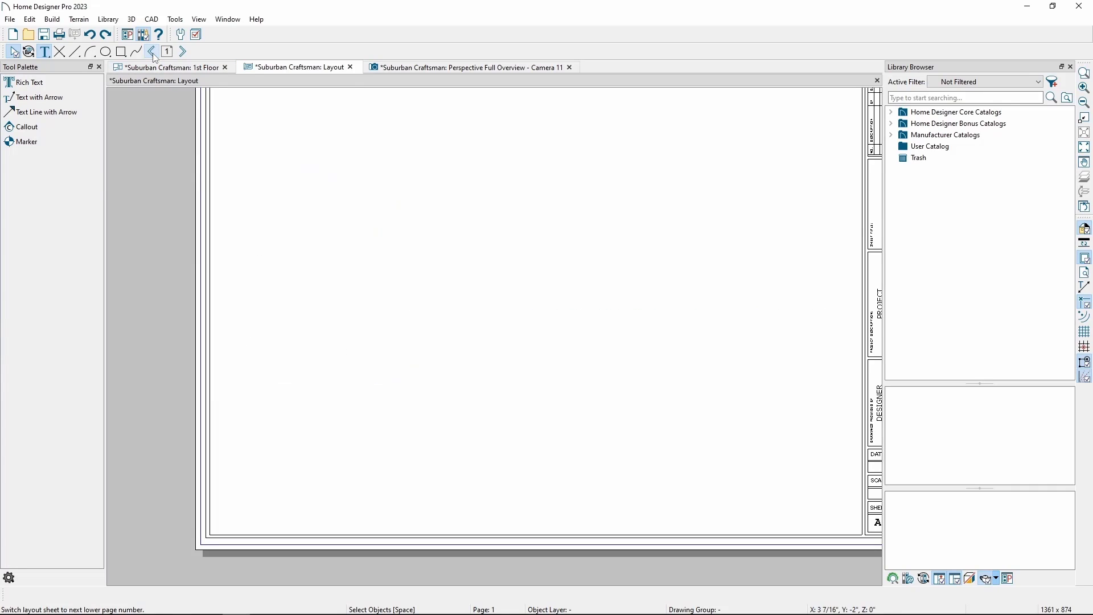
left_click(152, 52)
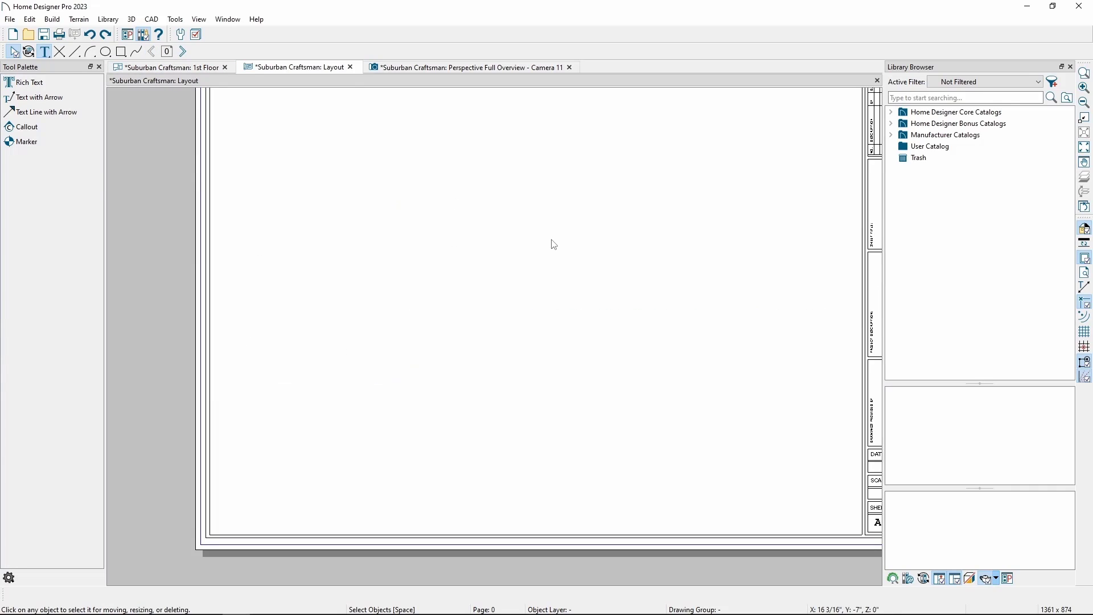
scroll(552, 241, "down", 1)
middle_click_drag(551, 241, 503, 304)
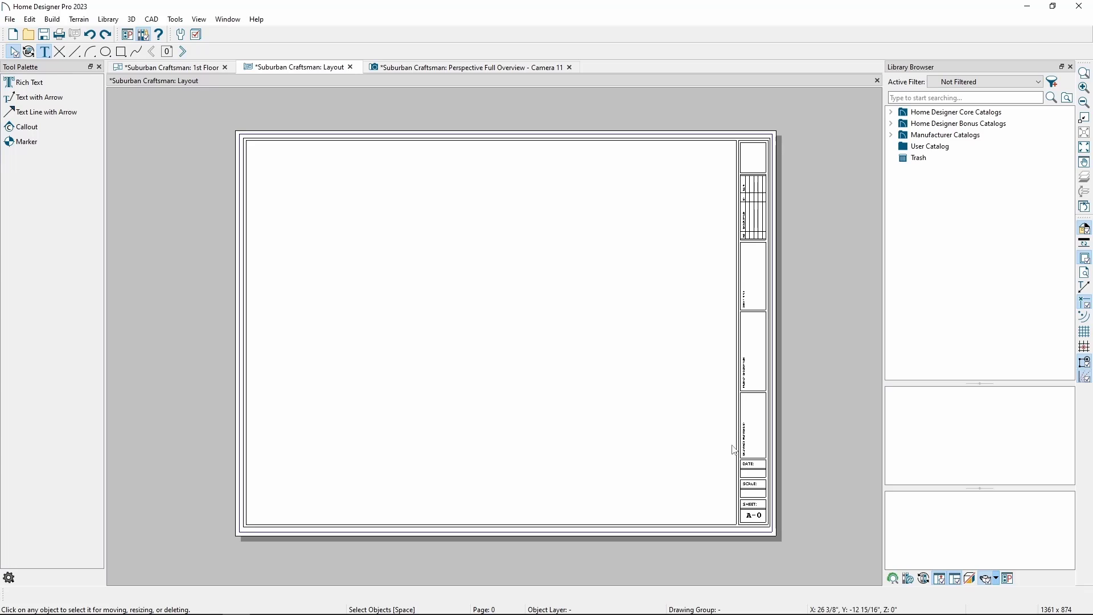
scroll(744, 454, "up", 2)
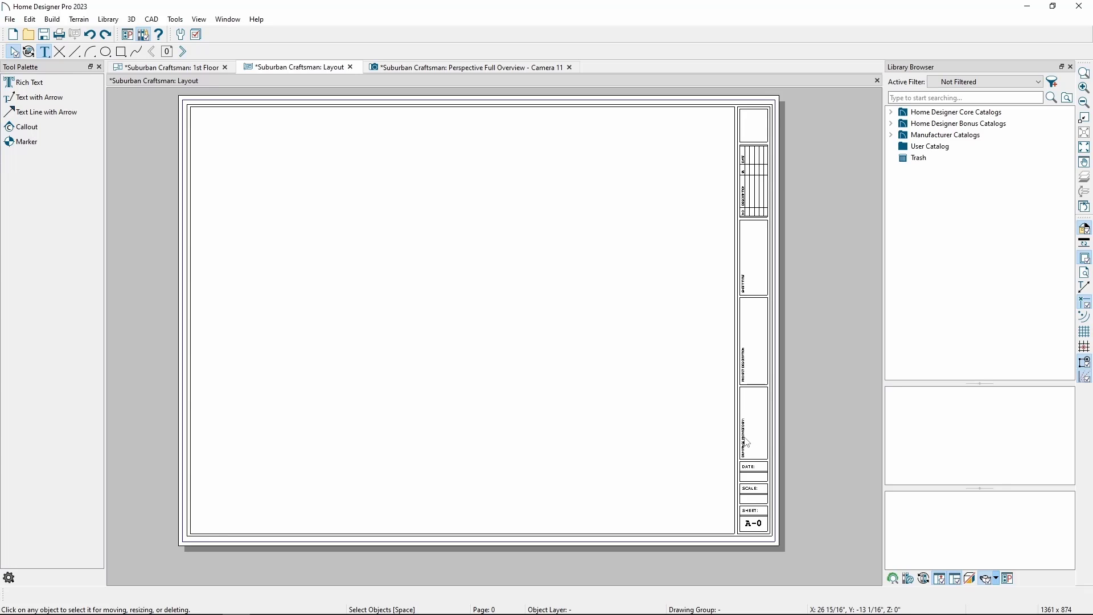
scroll(740, 435, "up", 1)
middle_click_drag(741, 432, 742, 435)
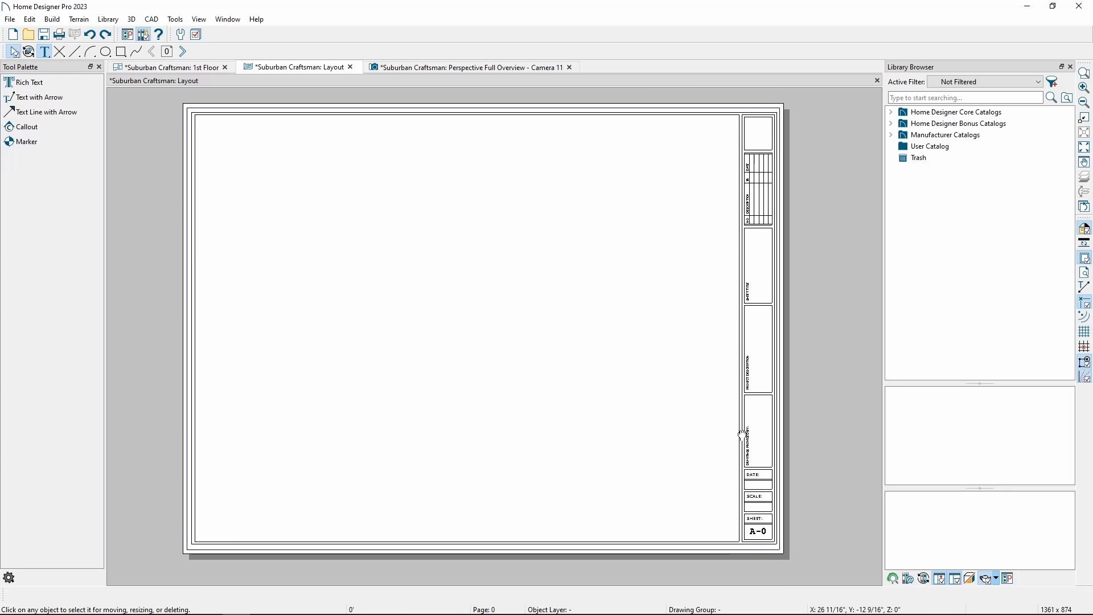
Delete the "DESIGNER" placeholder text from the title block on layout page 1
left_click(183, 55)
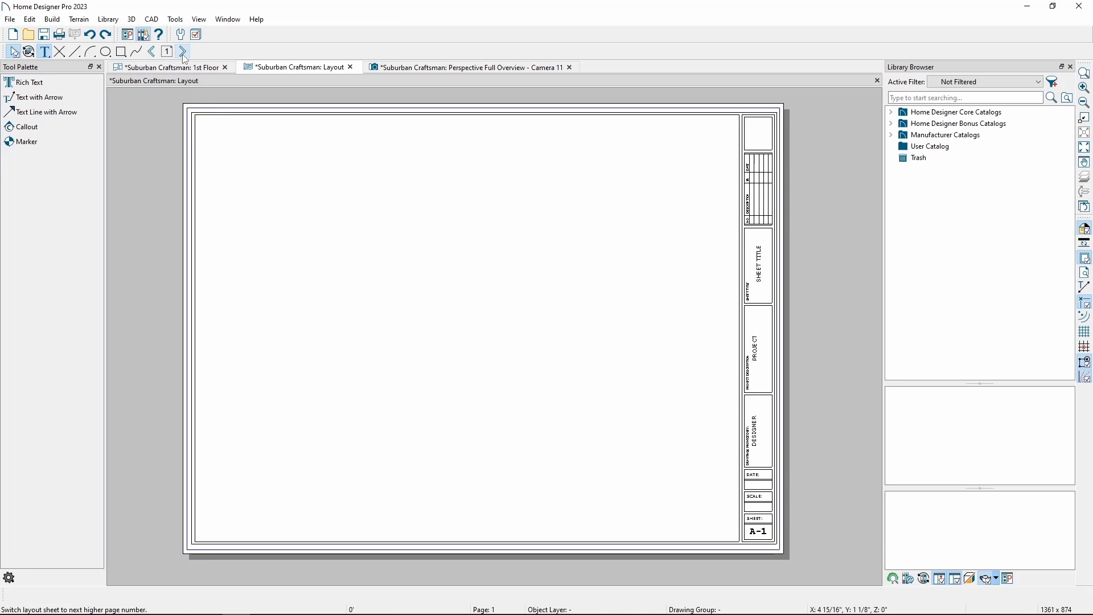
left_click(759, 431)
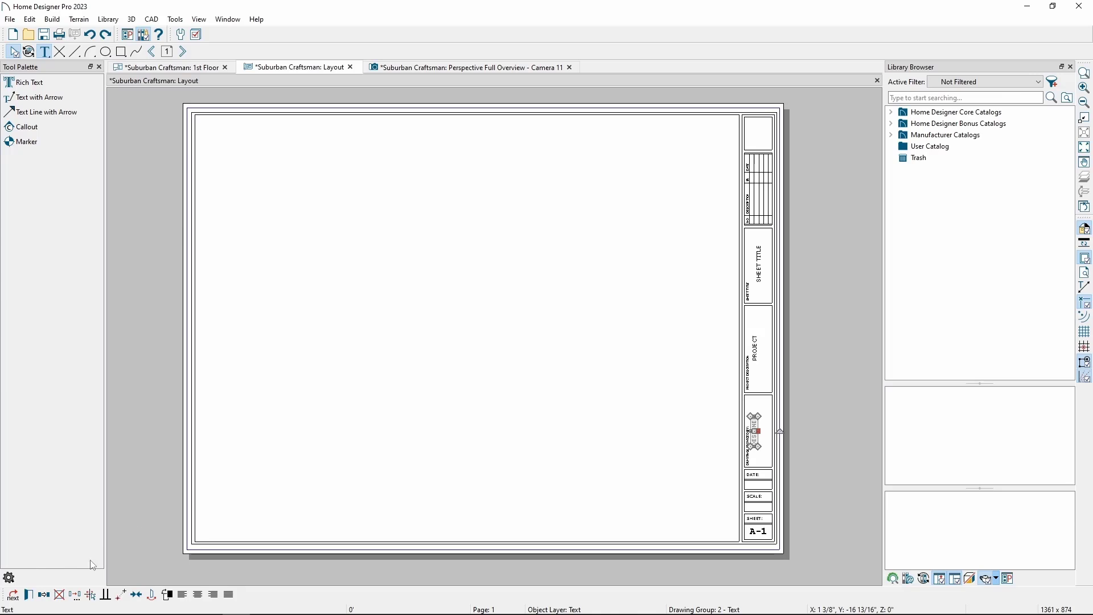
left_click(61, 595)
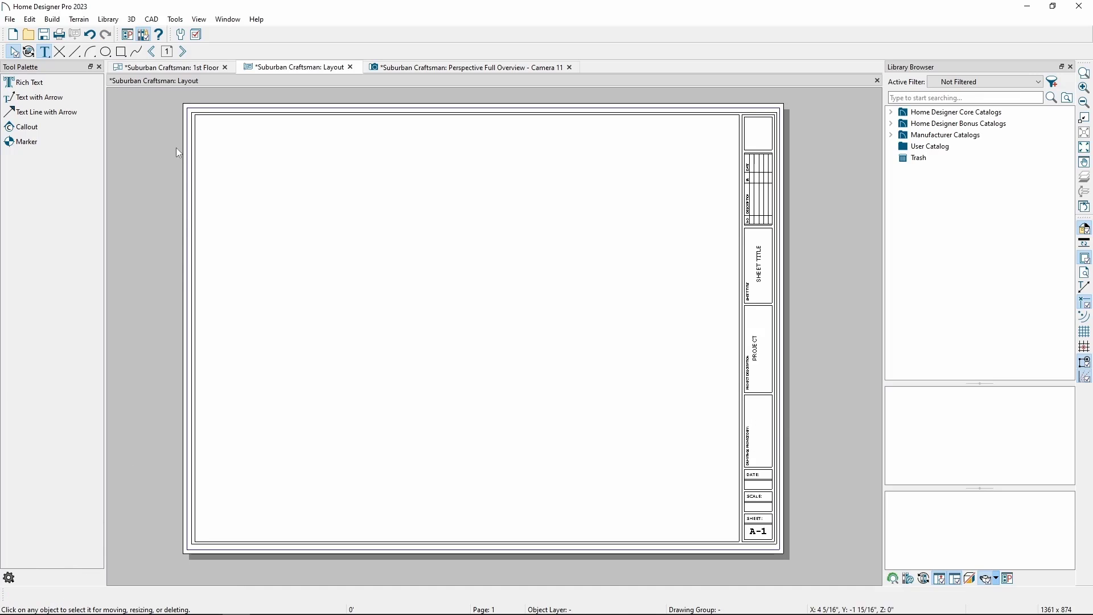
On layout page 0, create the two-line rich text "CHIEF ARCHITECT" with a 1/4" character height and centered alignment
left_click(152, 52)
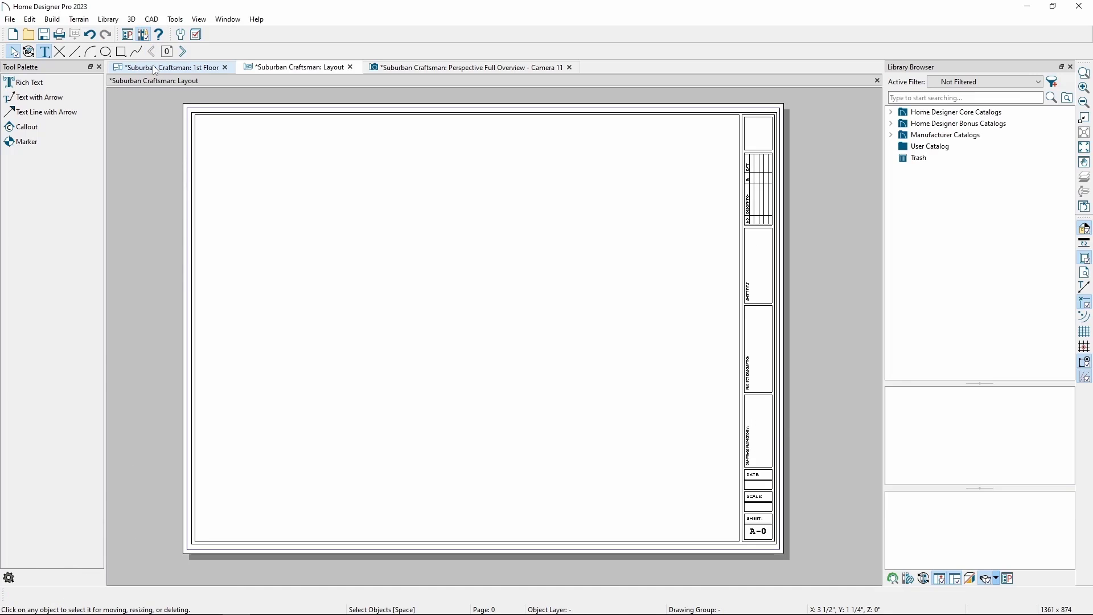
left_click(154, 20)
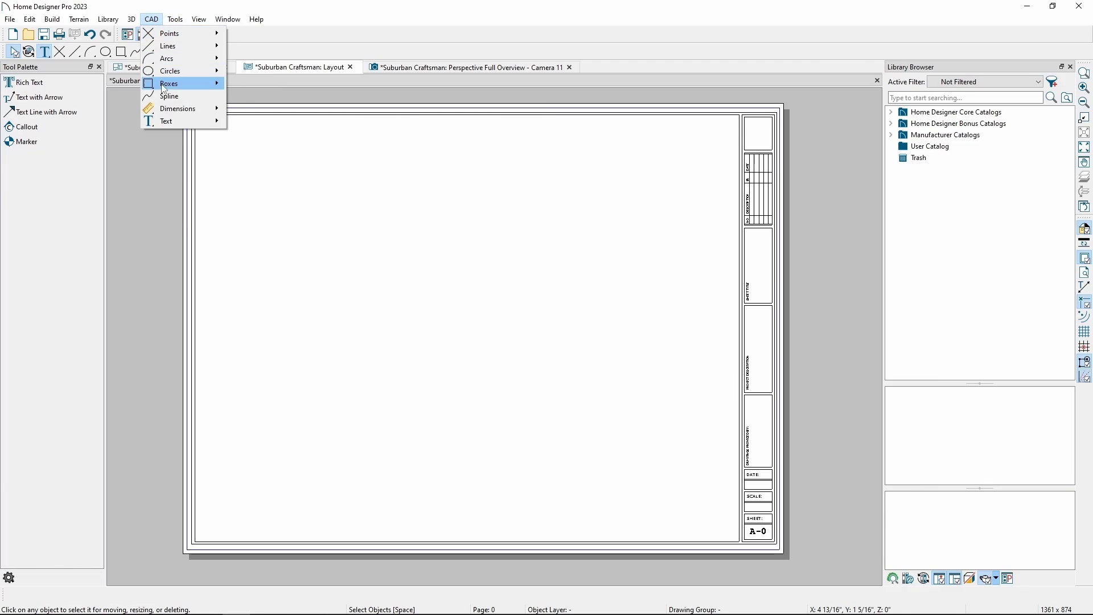
mouse_move(173, 121)
left_click(245, 121)
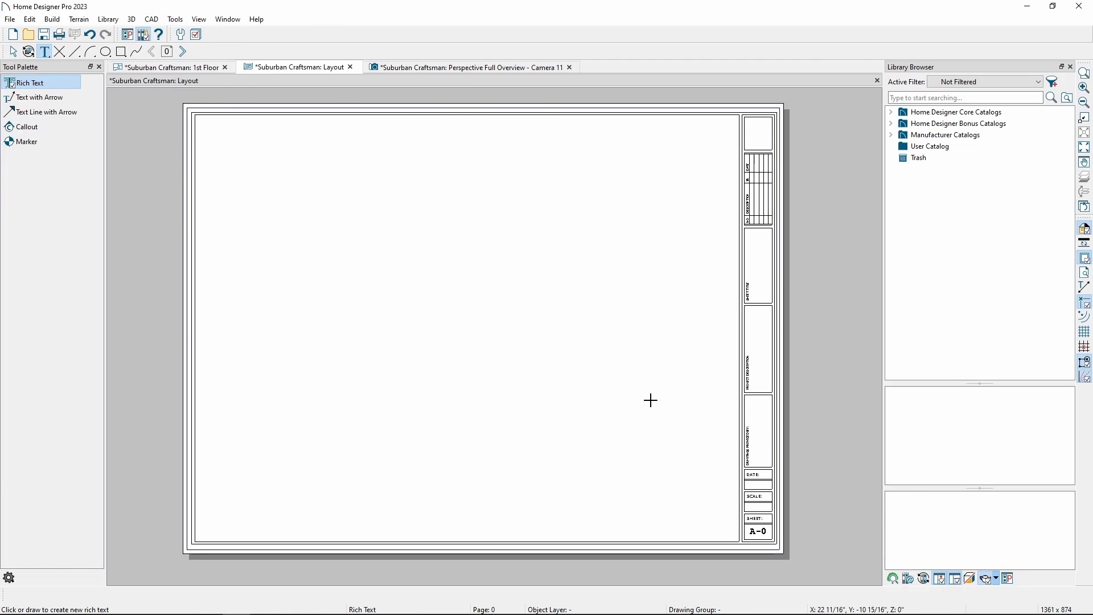
left_click(695, 420)
type("CHIEF")
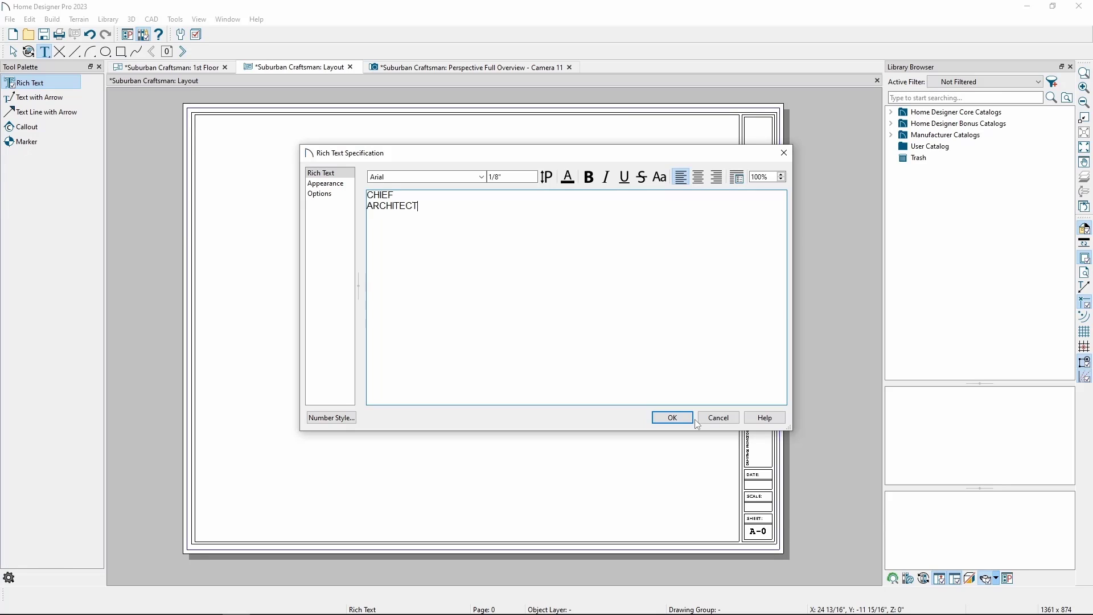
key("ctrl+a")
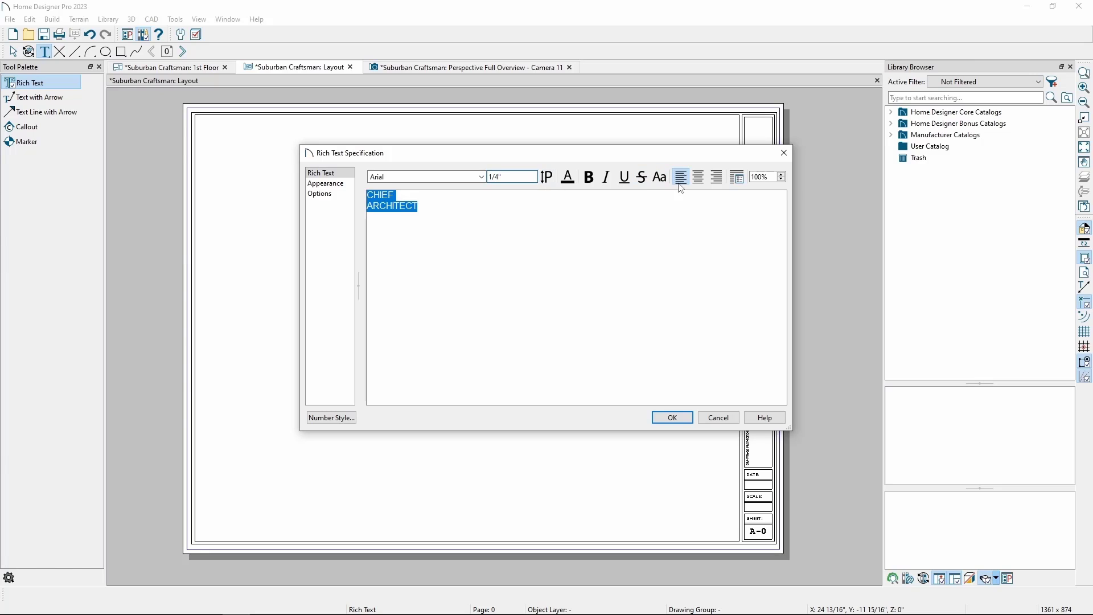
left_click(700, 182)
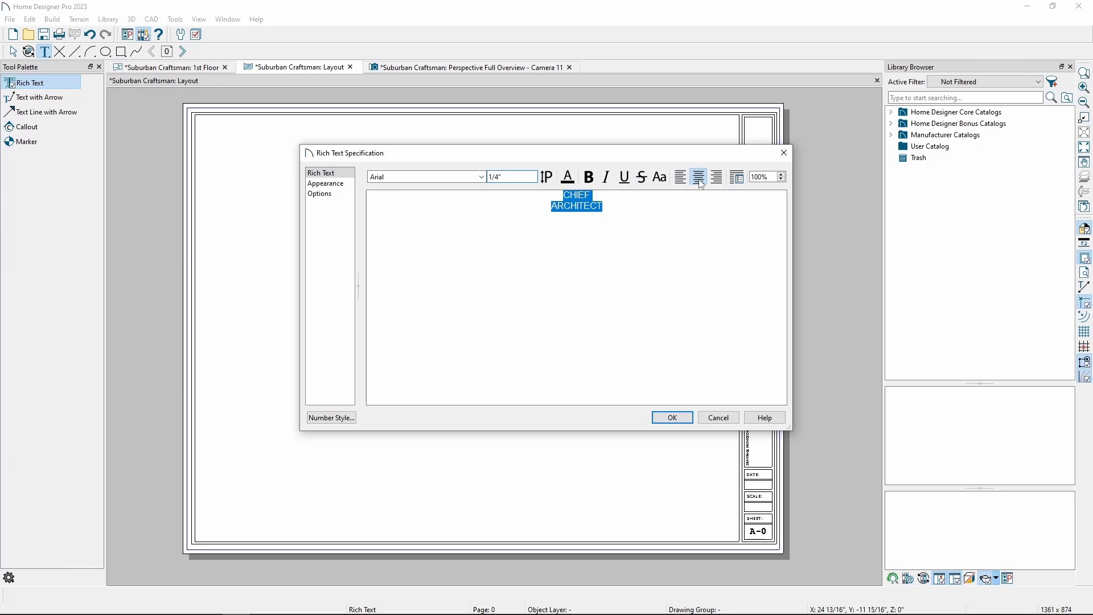
left_click(672, 418)
Turn the "CHIEF ARCHITECT" text vertical and fit it inside the title block's empty box above the date
mouse_move(695, 468)
left_mouse_down()
mouse_move(736, 443)
mouse_move(733, 432)
mouse_move(761, 431)
left_mouse_up()
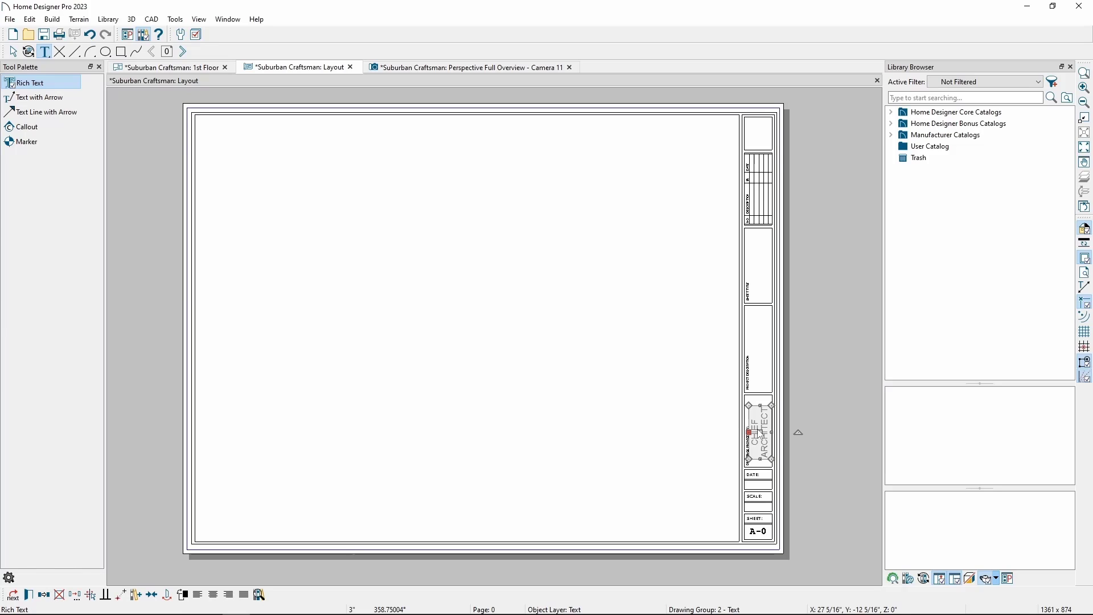
key("Escape")
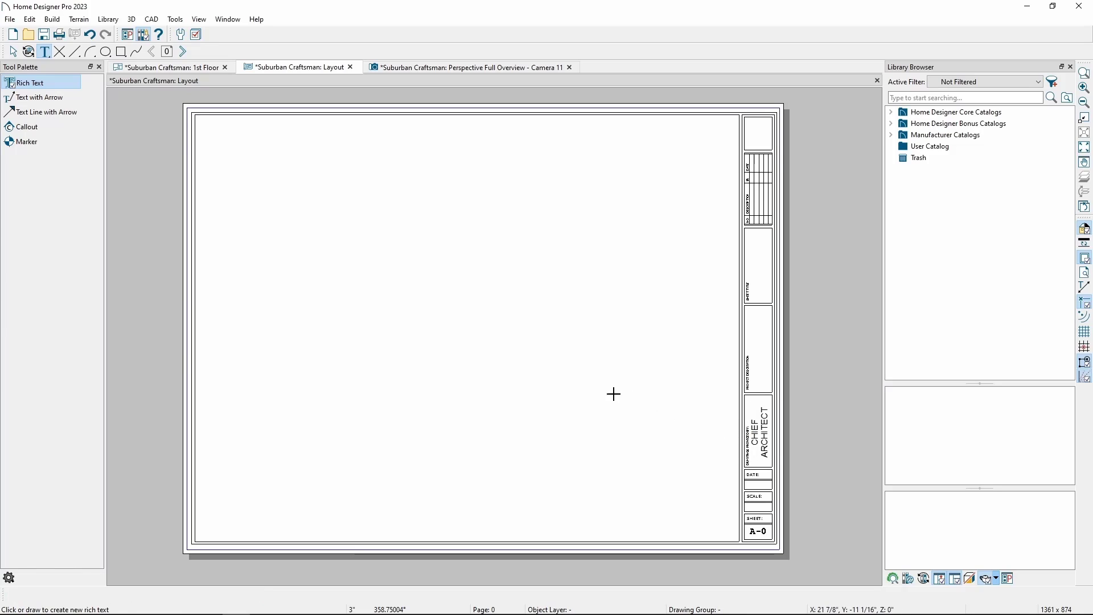
key("Escape")
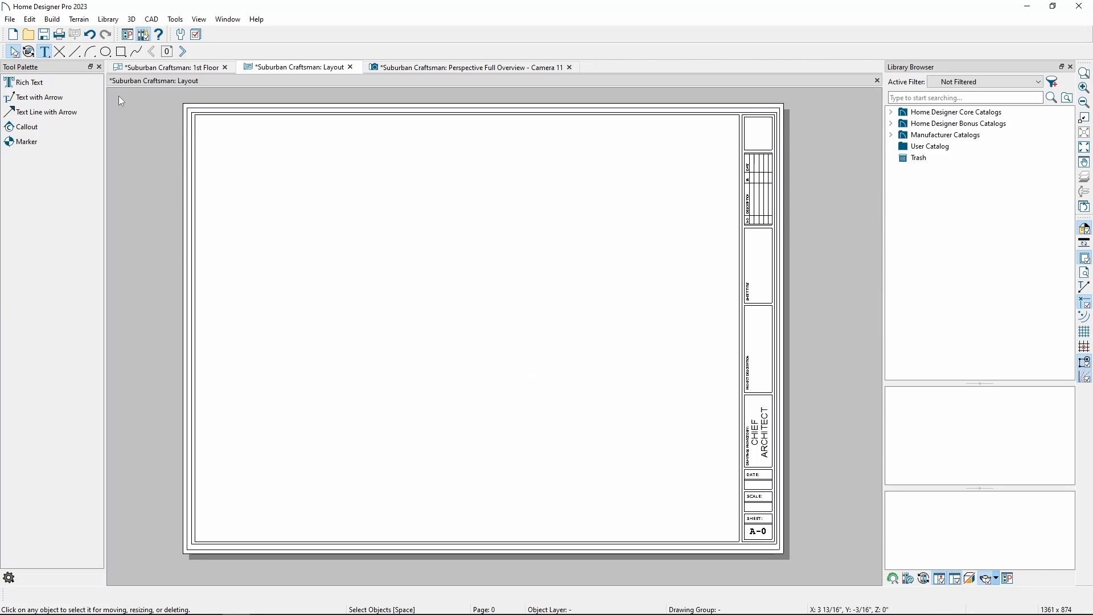
Import the picture file chief-architect-logo onto layout page 0
left_click(9, 19)
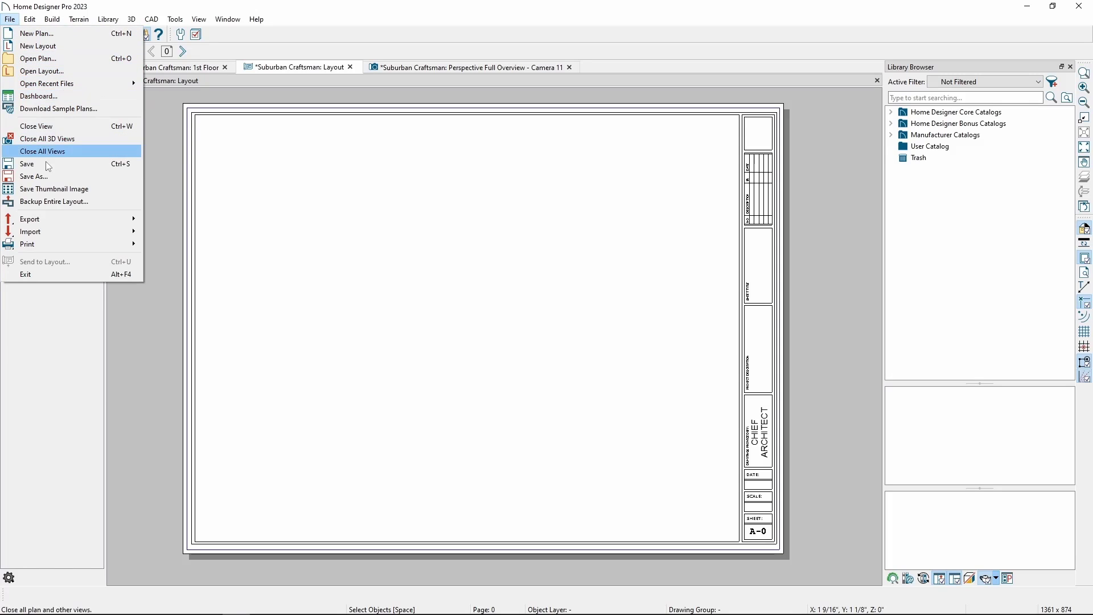
mouse_move(49, 232)
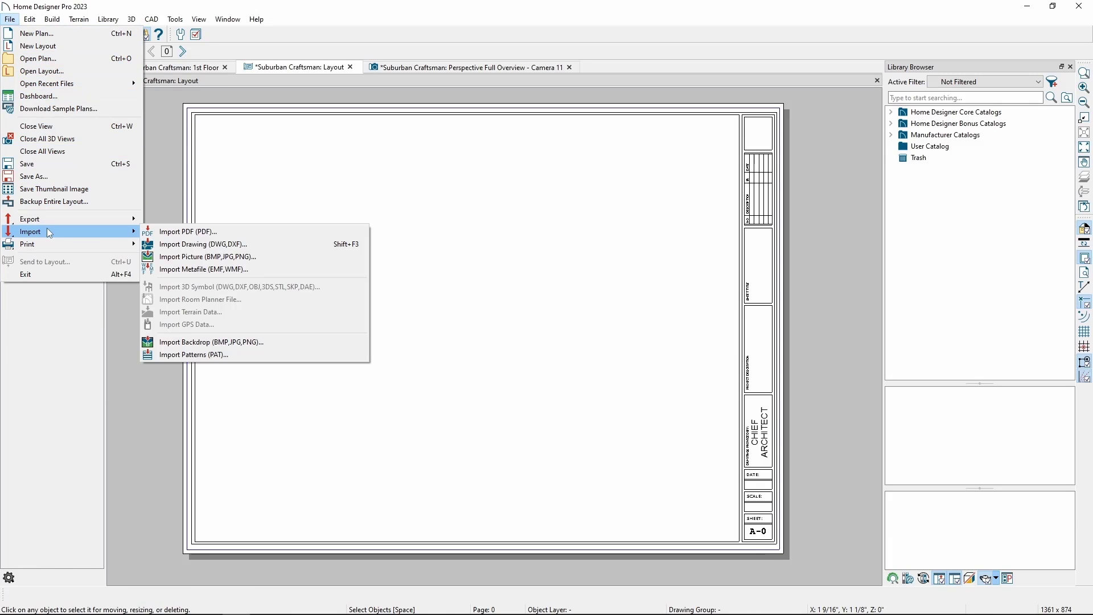
left_click(205, 259)
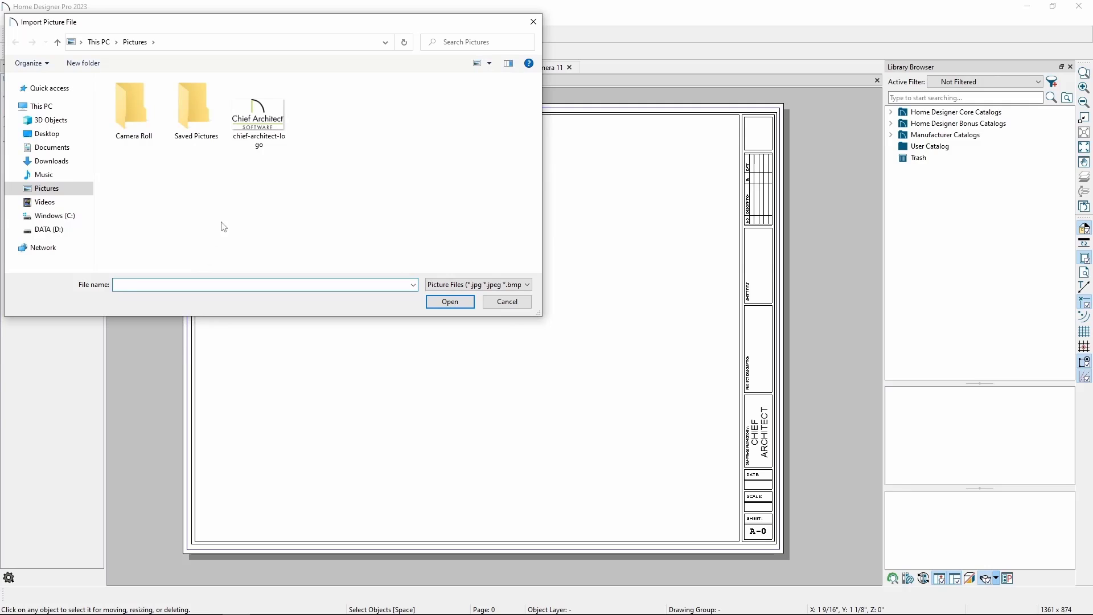
left_click(261, 135)
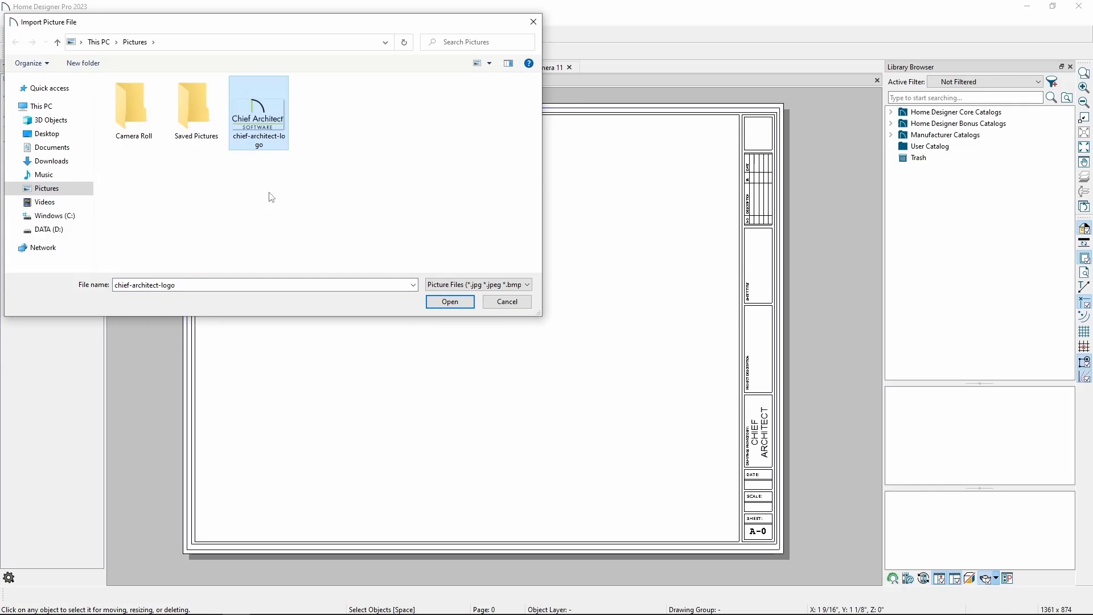
left_click(446, 303)
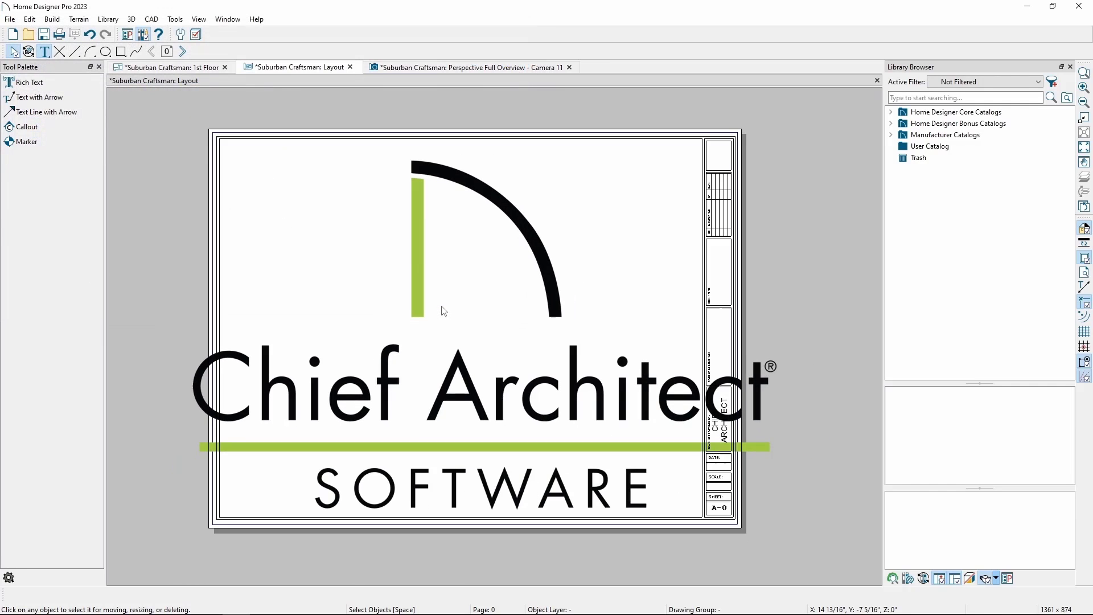
Rotate the logo picture 90° and shrink it into the empty box at the title block's upper end
left_click(422, 256)
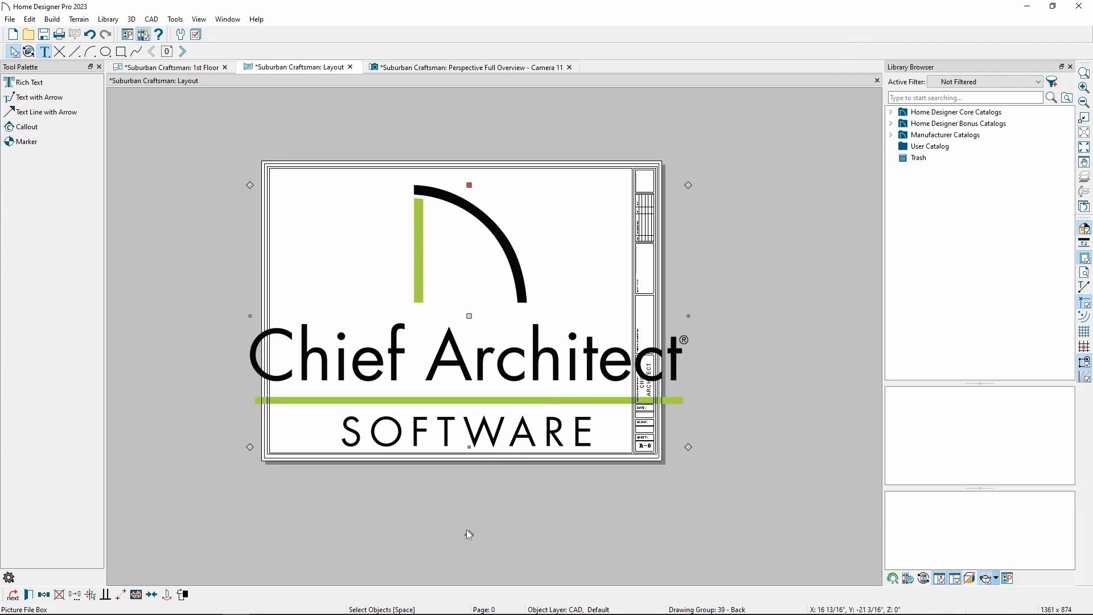
left_click_drag(467, 532, 716, 340)
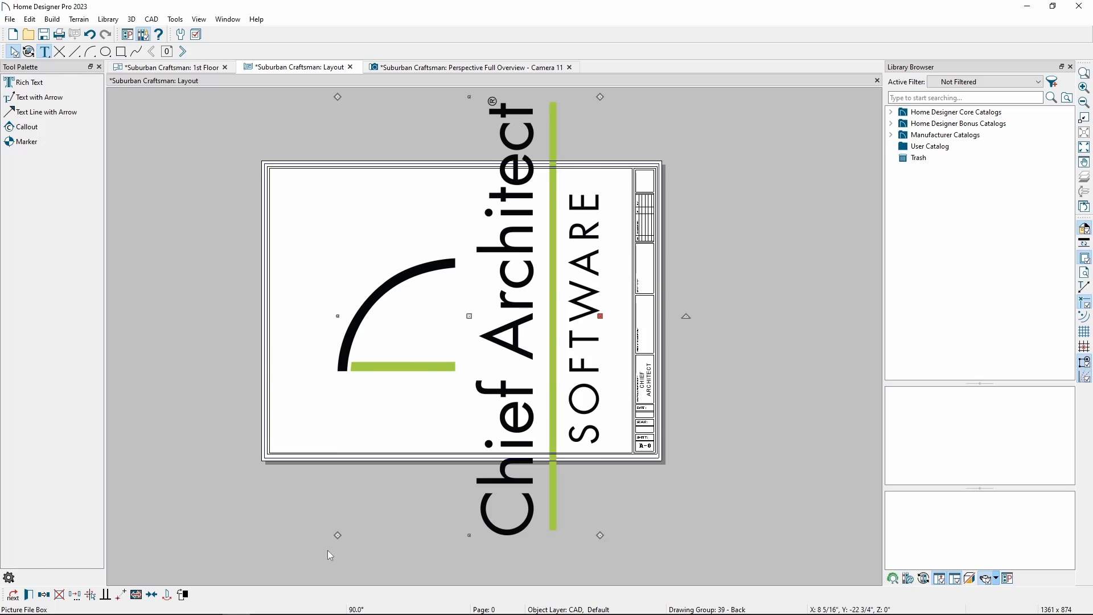
left_click_drag(338, 535, 646, 181)
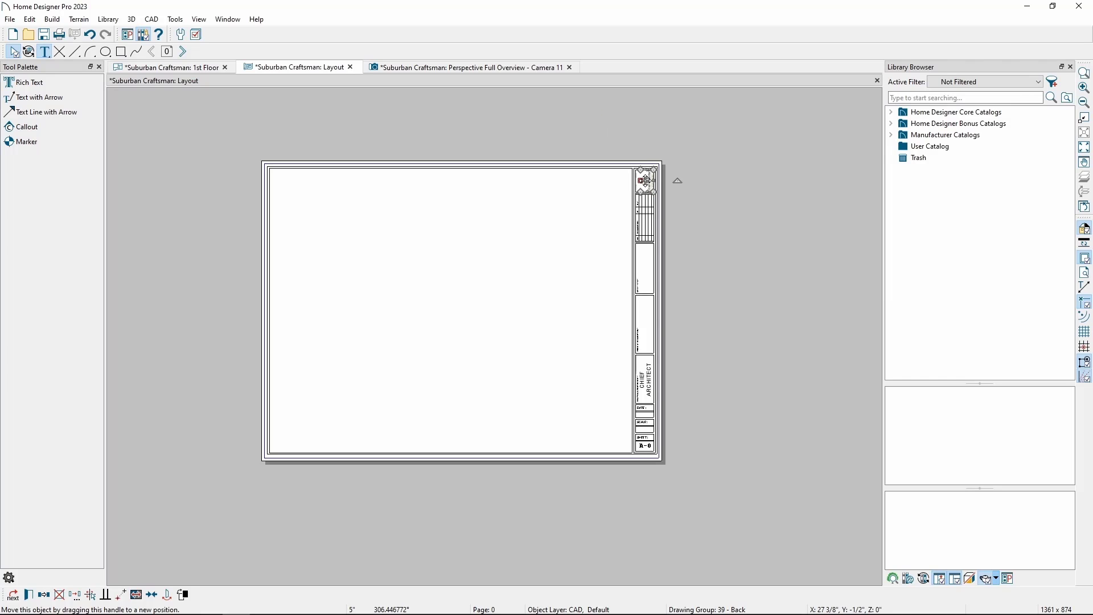
Center the logo picture within its title block box, above the revision table
scroll(646, 181, "up", 5)
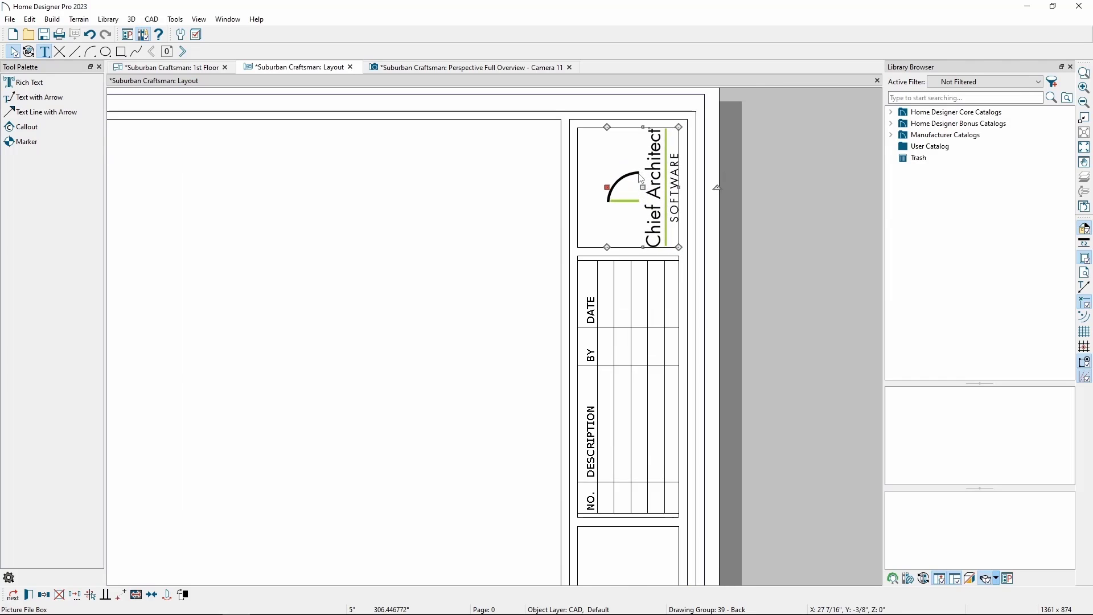
scroll(645, 189, "up", 2)
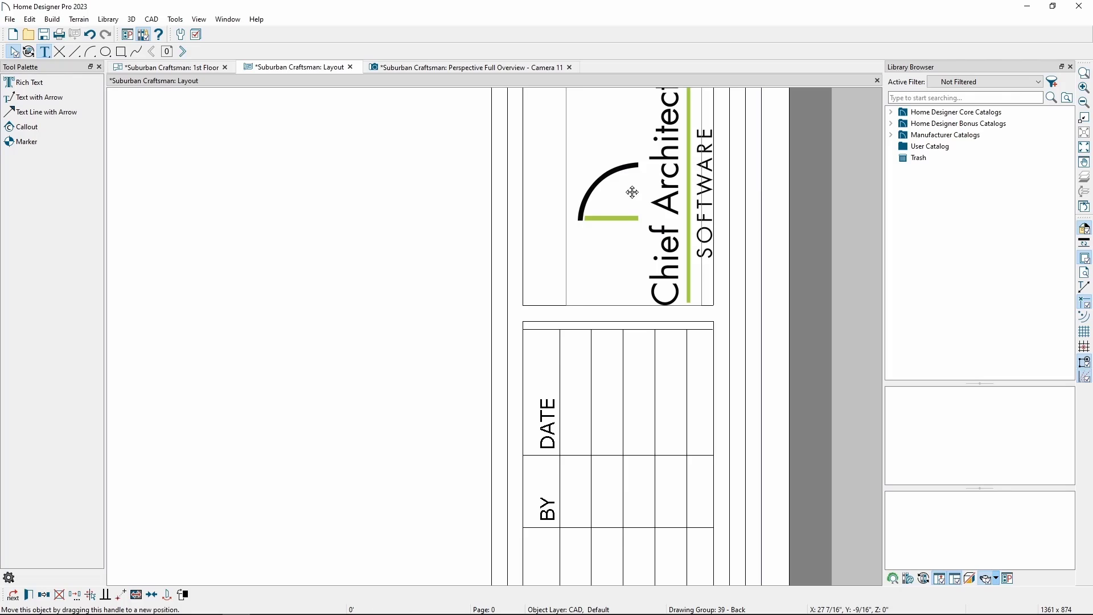
scroll(644, 222, "down", 2)
left_click_drag(634, 265, 622, 256)
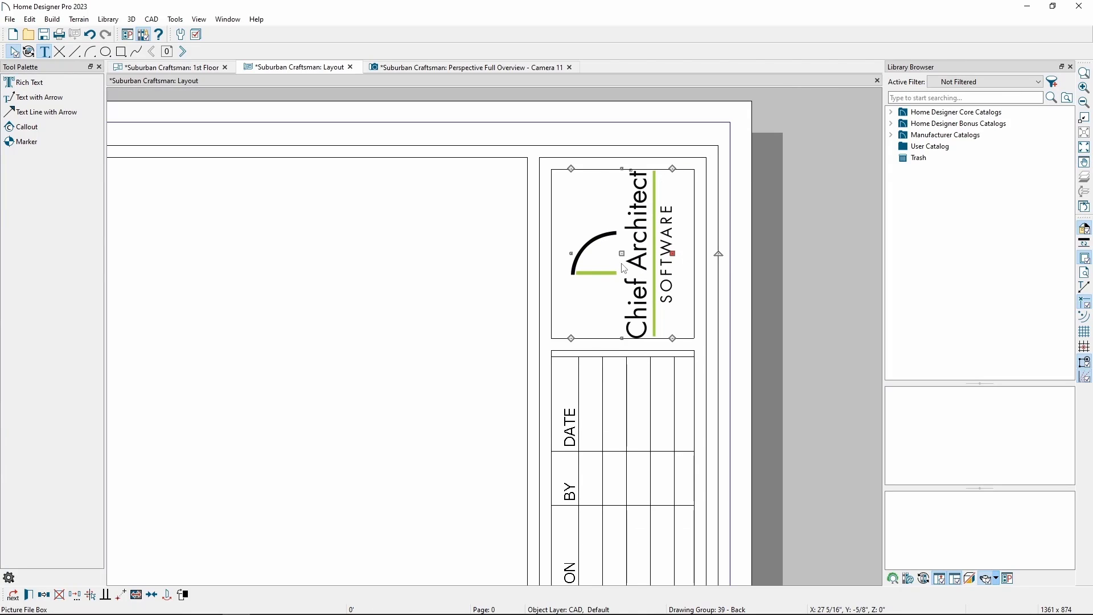
left_click(511, 295)
scroll(511, 295, "down", 3)
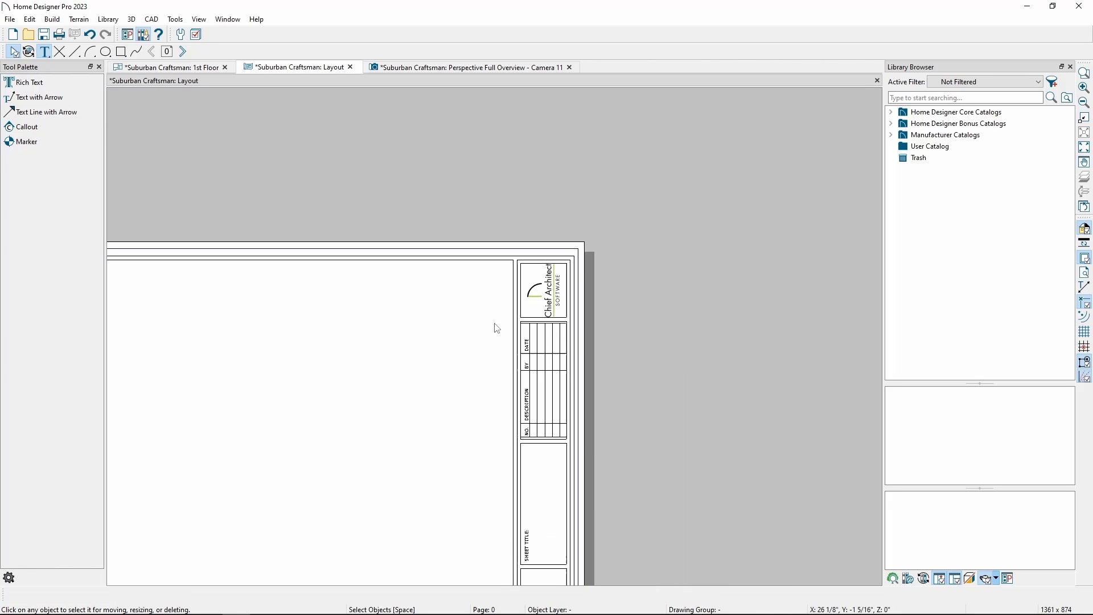
scroll(452, 367, "down", 2)
middle_click_drag(450, 367, 538, 282)
scroll(517, 312, "down", 2)
middle_click_drag(518, 322, 580, 279)
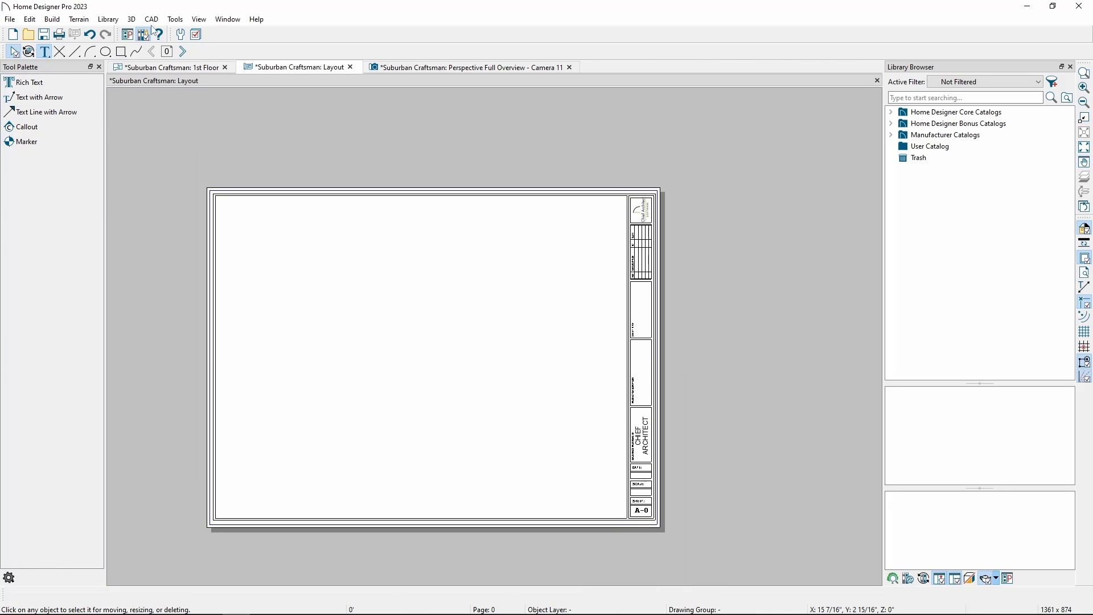
Page through layout pages 1 to 3 to check the title block on each, and return to page 1
left_click(183, 51)
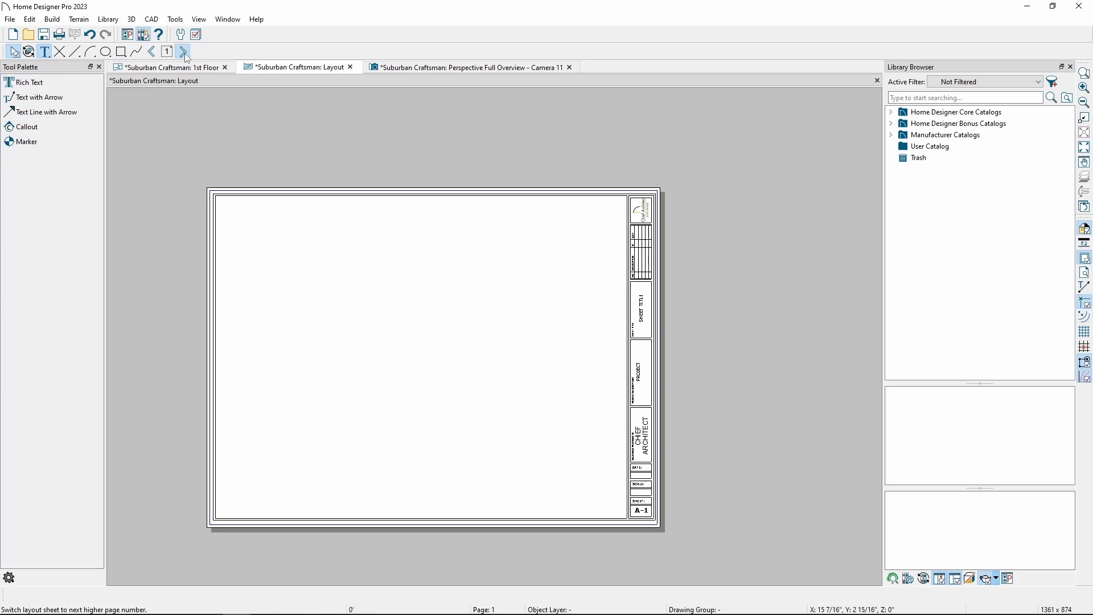
left_click(183, 51)
left_click(183, 52)
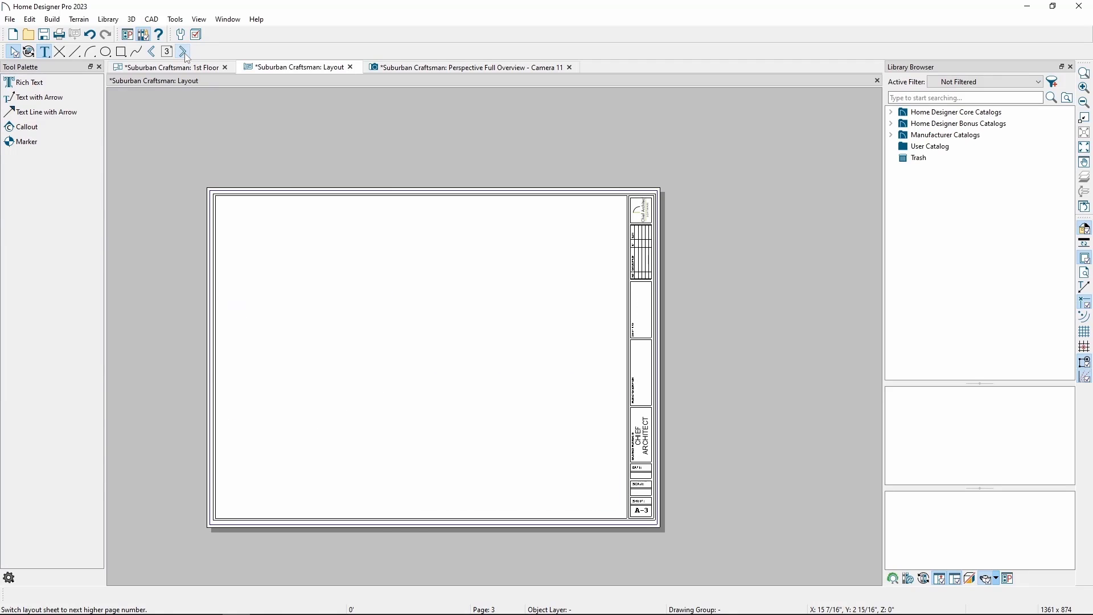
left_click(155, 55)
left_click(155, 55)
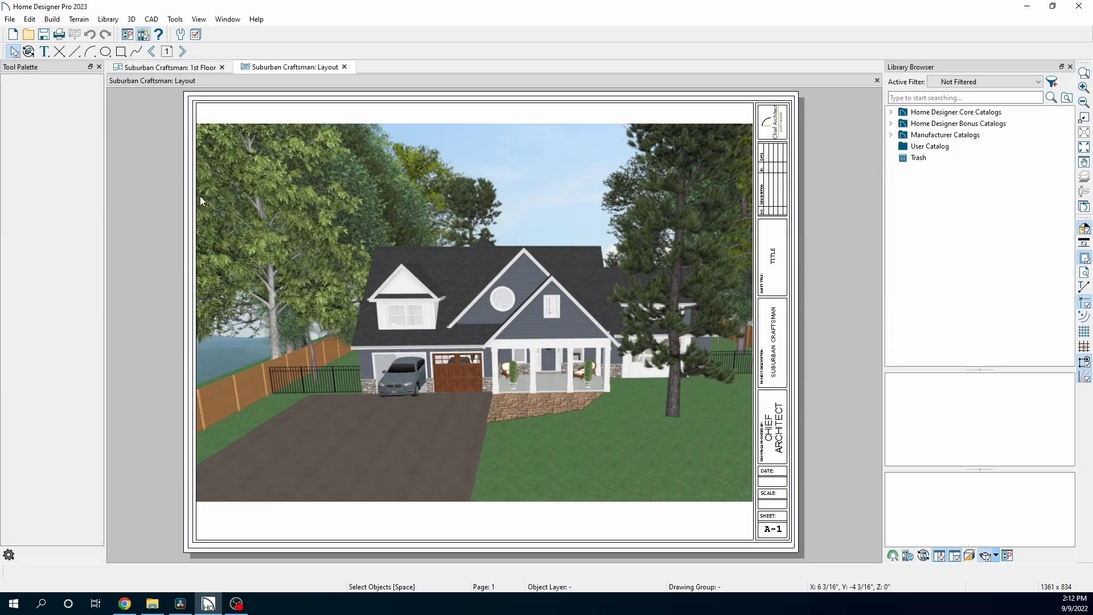
Open the print settings for the layout, set the paper size to Letter (8.5 x 11 in), and browse the print preview
left_click(11, 19)
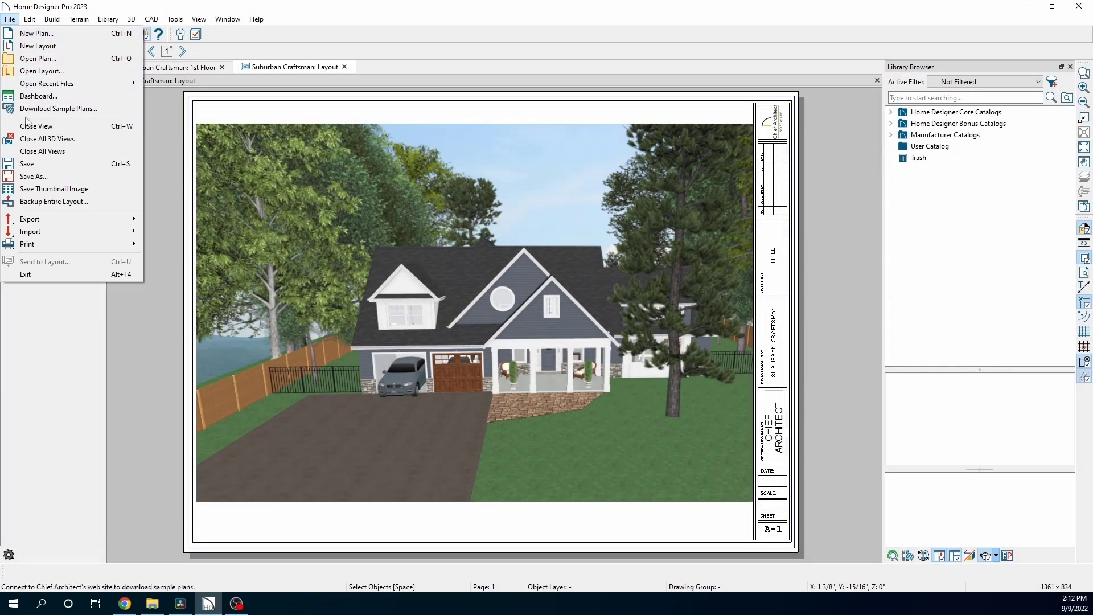
mouse_move(60, 245)
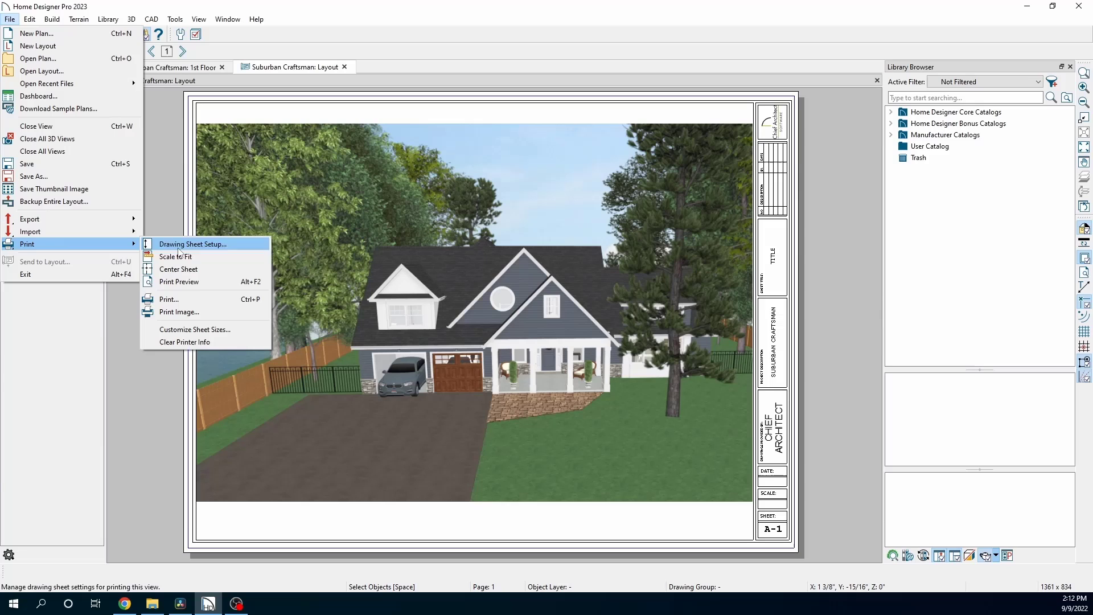
left_click(190, 300)
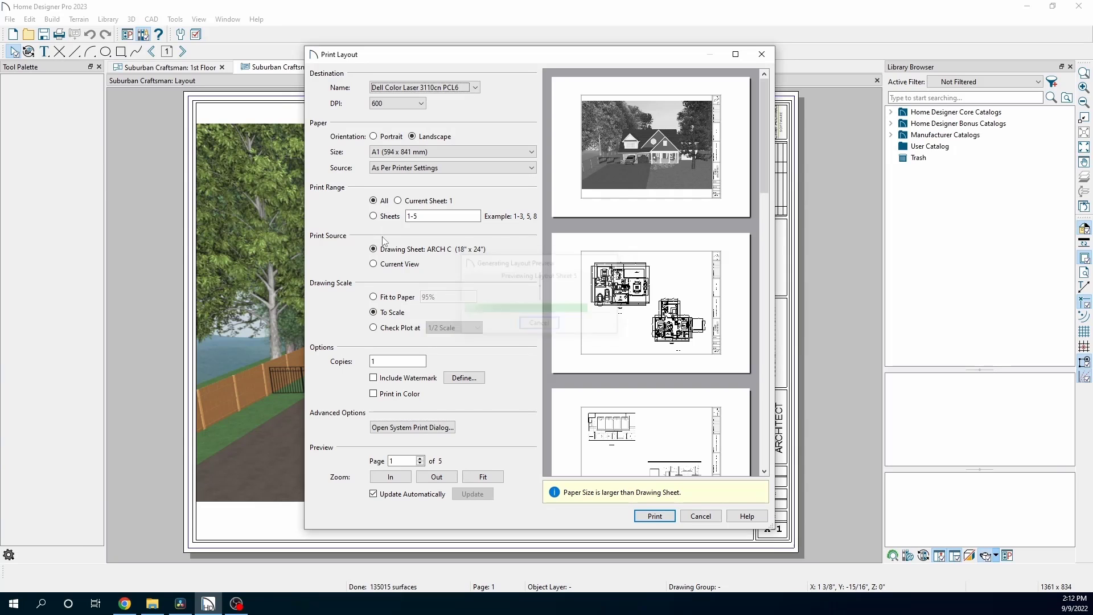
left_click(425, 152)
scroll(429, 246, "down", 5)
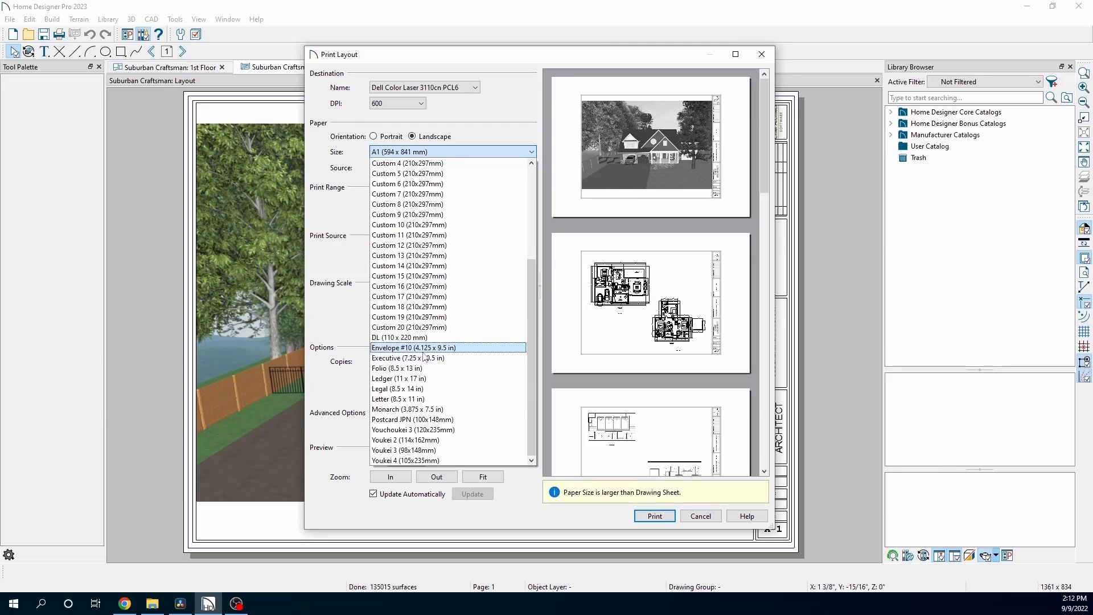
left_click(419, 401)
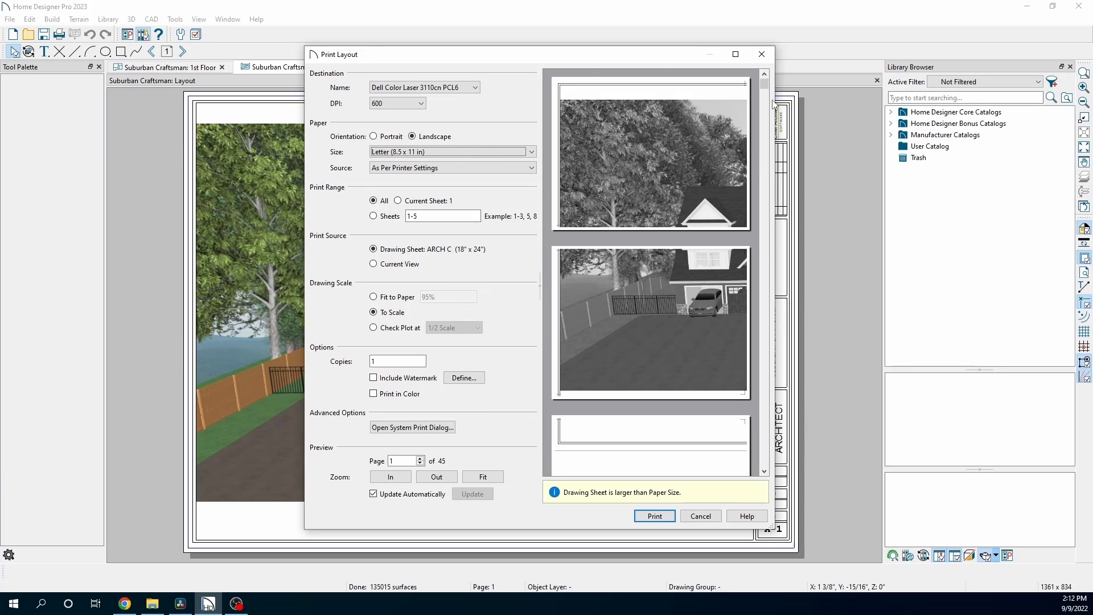
mouse_move(765, 84)
left_mouse_down()
mouse_move(766, 160)
mouse_move(754, 83)
left_mouse_up()
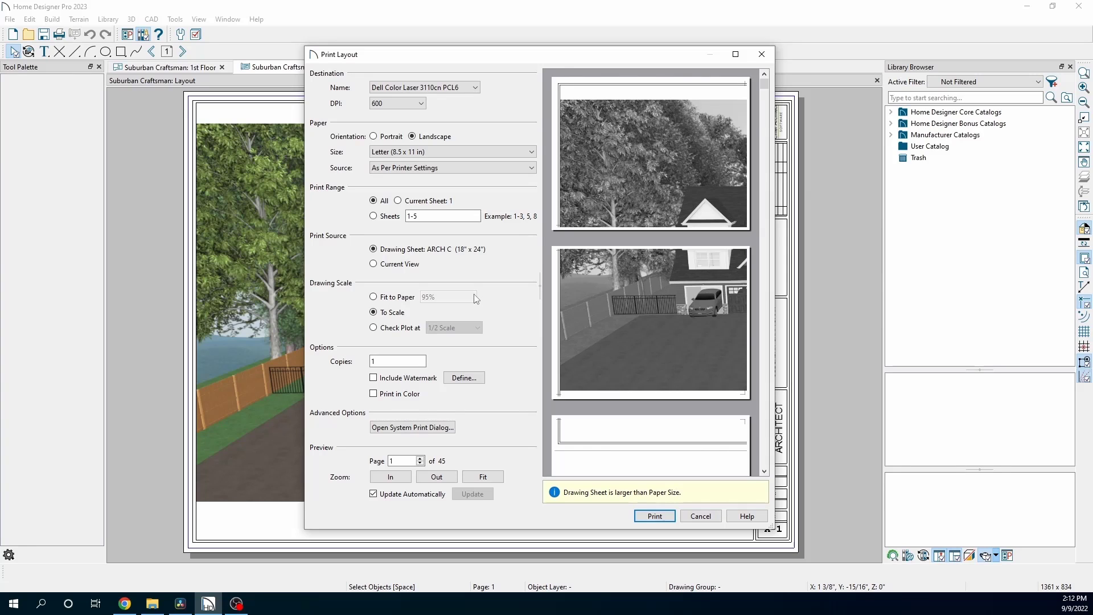
Preview the printout with the drawing scale set to Fit to Paper, and as a Check Plot at 1/2 Scale on B4 paper
left_click(374, 296)
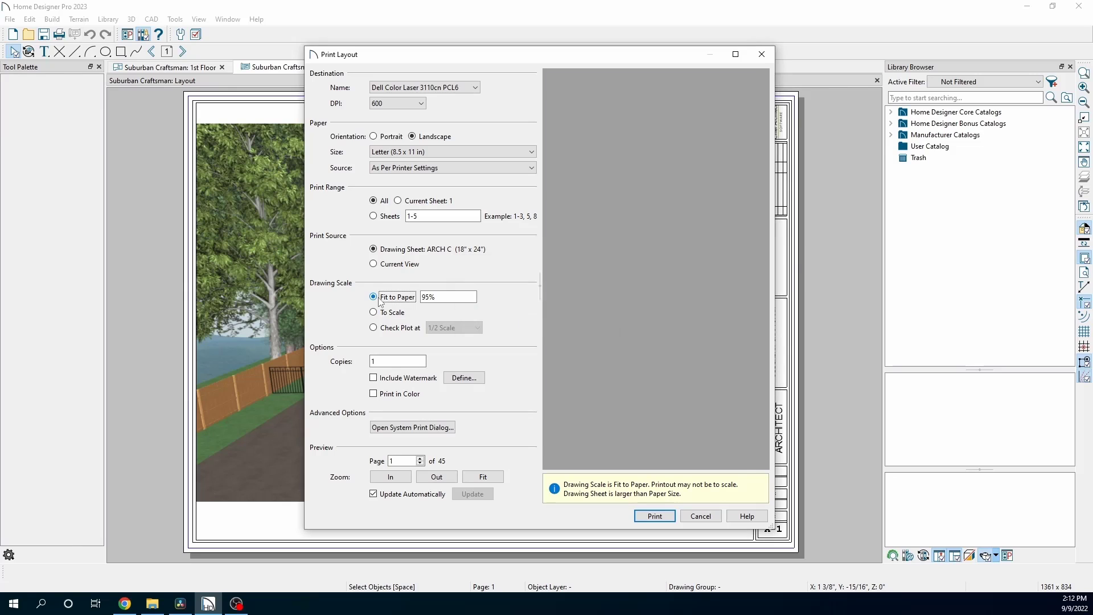
mouse_move(763, 162)
left_mouse_down()
mouse_move(753, 364)
mouse_move(761, 167)
left_mouse_up()
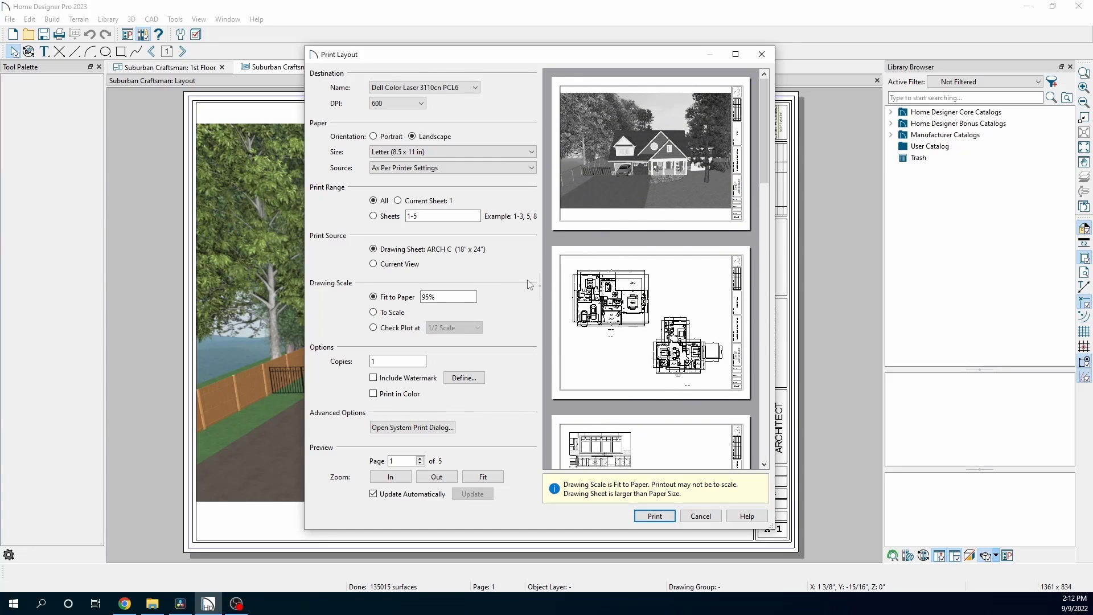
left_click(385, 330)
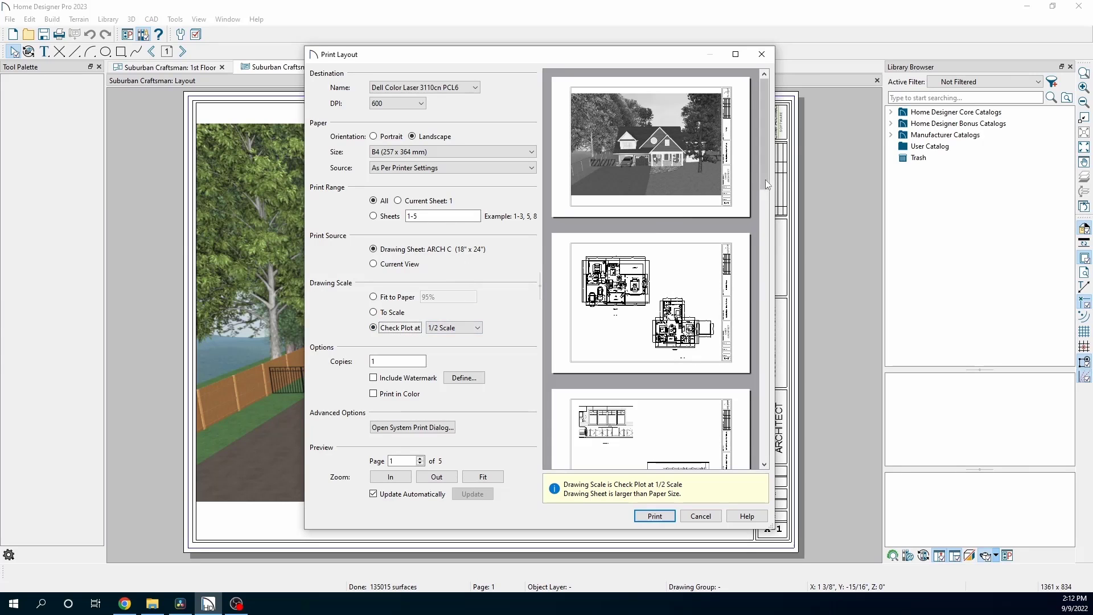
left_click_drag(765, 180, 752, 150)
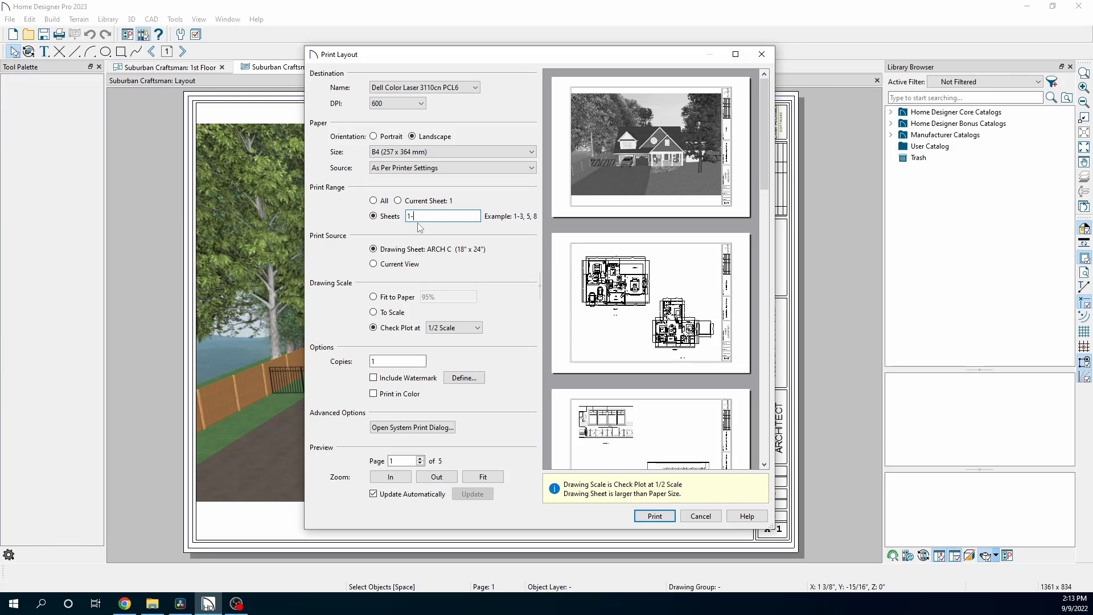
Limit the print range to sheets 1-3, 5 and look through the updated preview
type("3,5")
key("Tab")
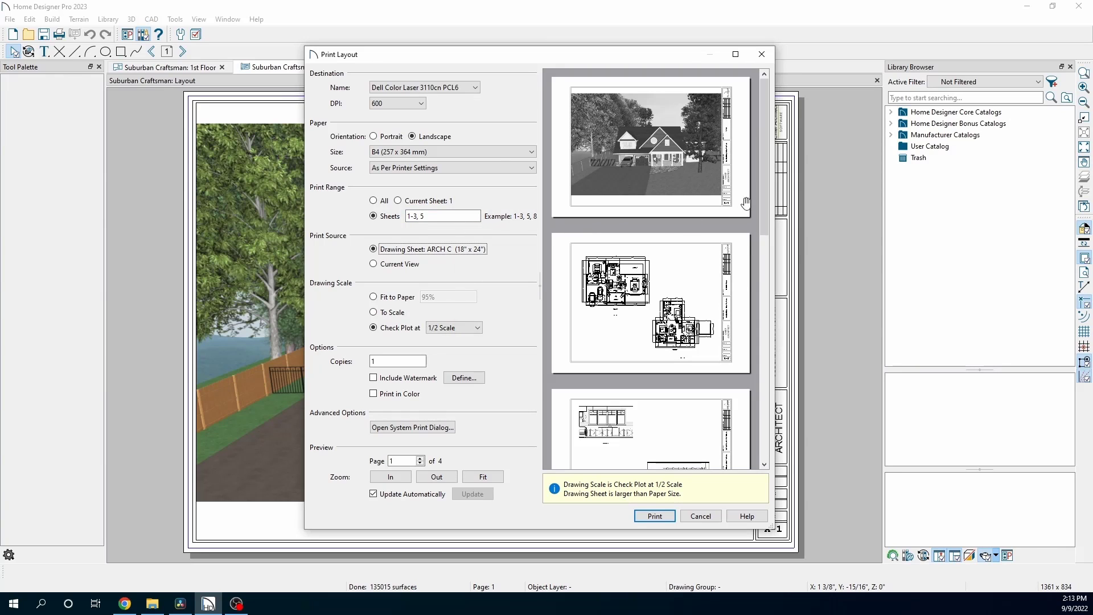
mouse_move(766, 197)
left_mouse_down()
mouse_move(759, 421)
mouse_move(751, 183)
left_mouse_up()
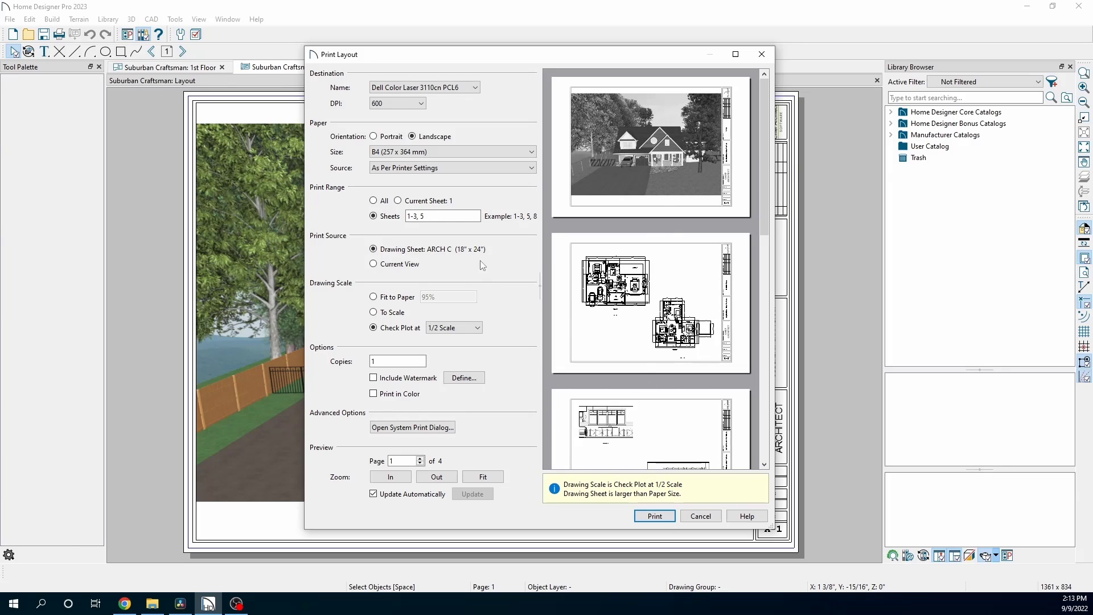
Set the print destination to Chief Architect Save As PDF
left_click(442, 87)
left_click(443, 87)
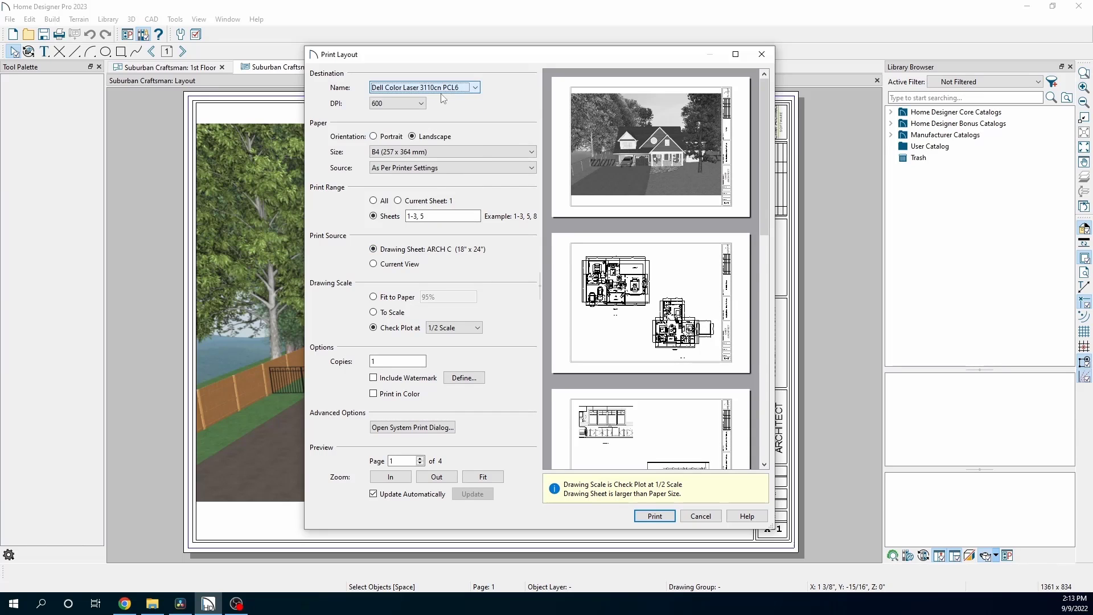
left_click(445, 88)
left_click(444, 98)
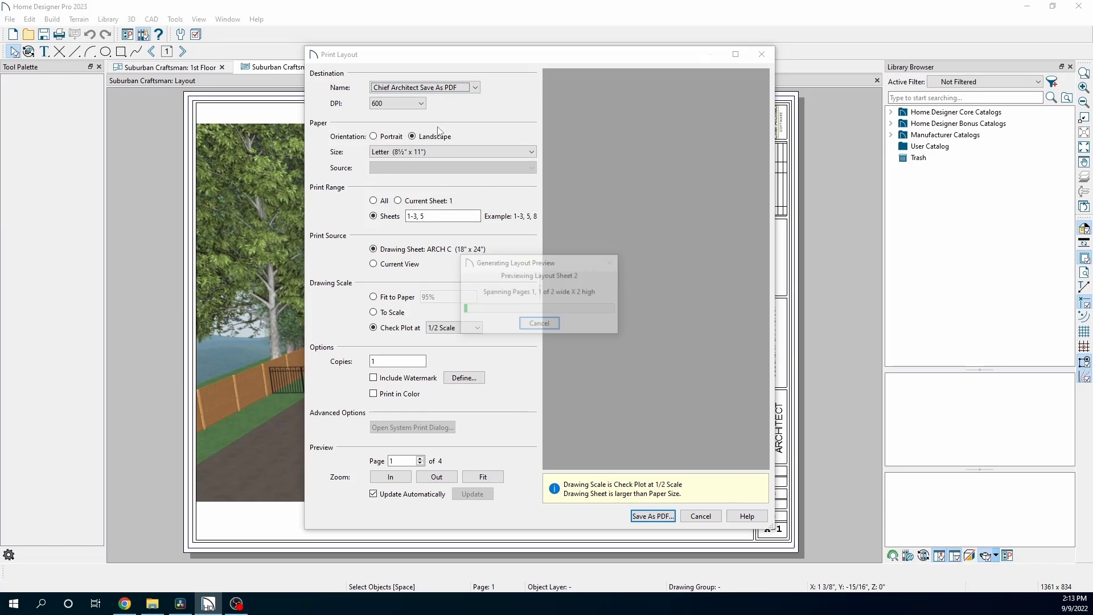
Set the PDF paper size to ARCH C (18" x 24") and the drawing scale to To Scale
left_click(435, 152)
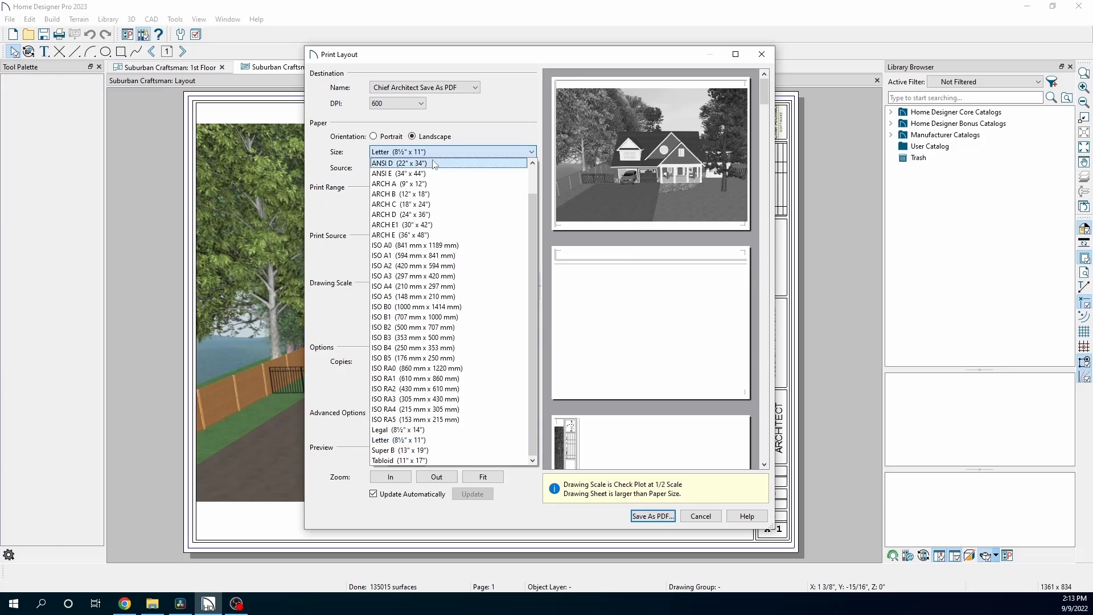
left_click(424, 205)
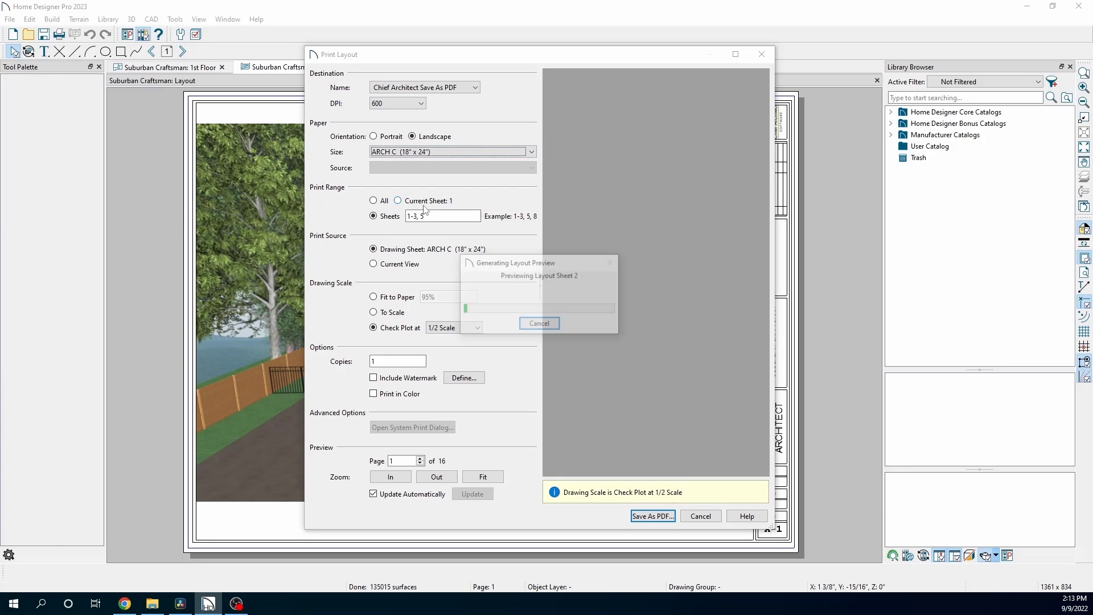
left_click(397, 314)
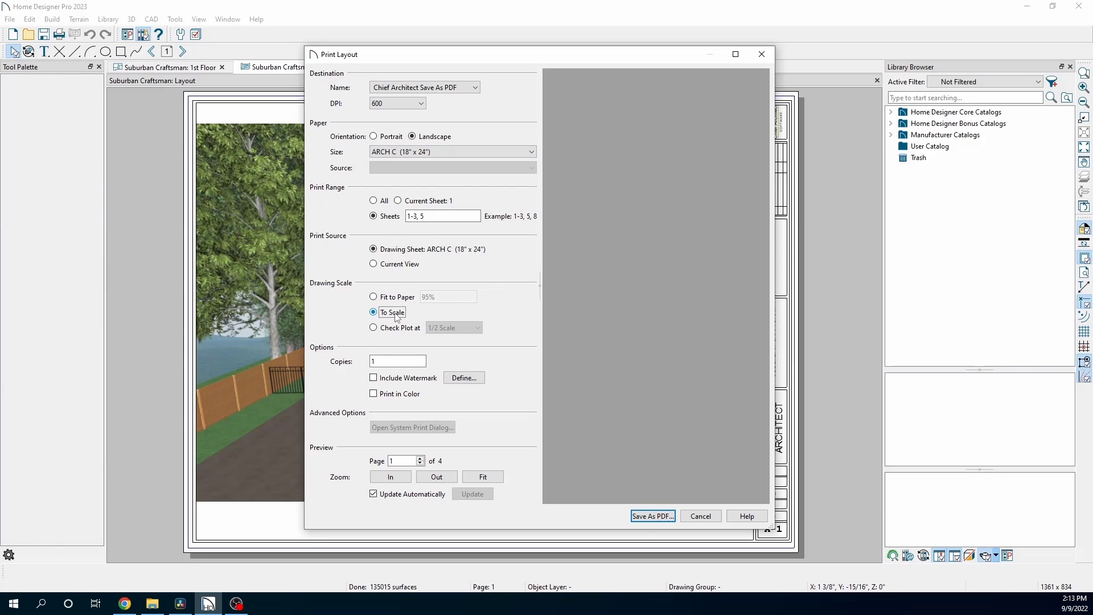